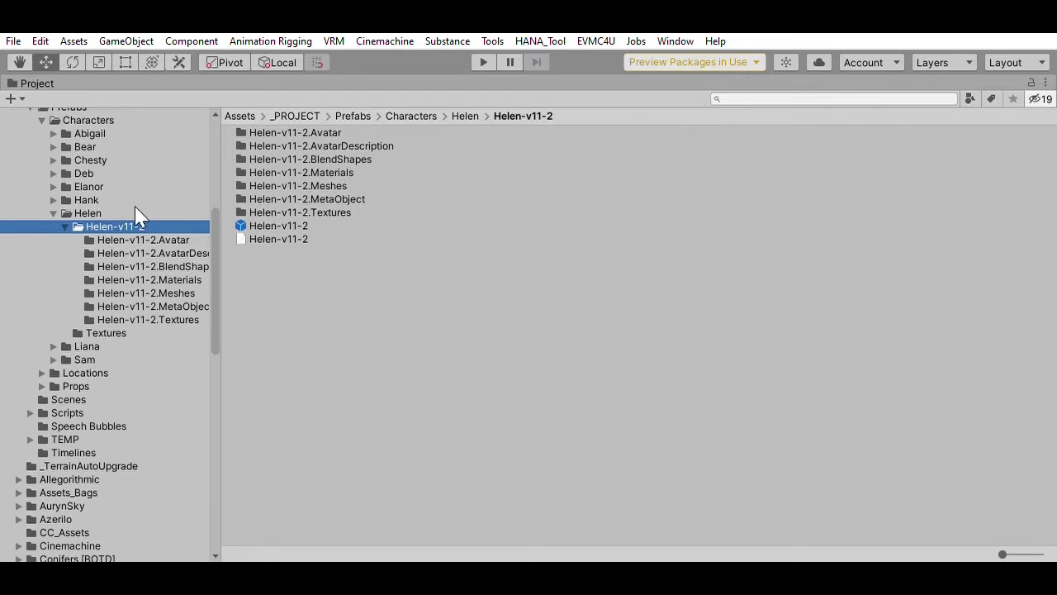
# Browse Helen-v11-2's VRM file and prefab, then the VrmAvatar asset in the Avatar folder.
pyautogui.click(262, 238)
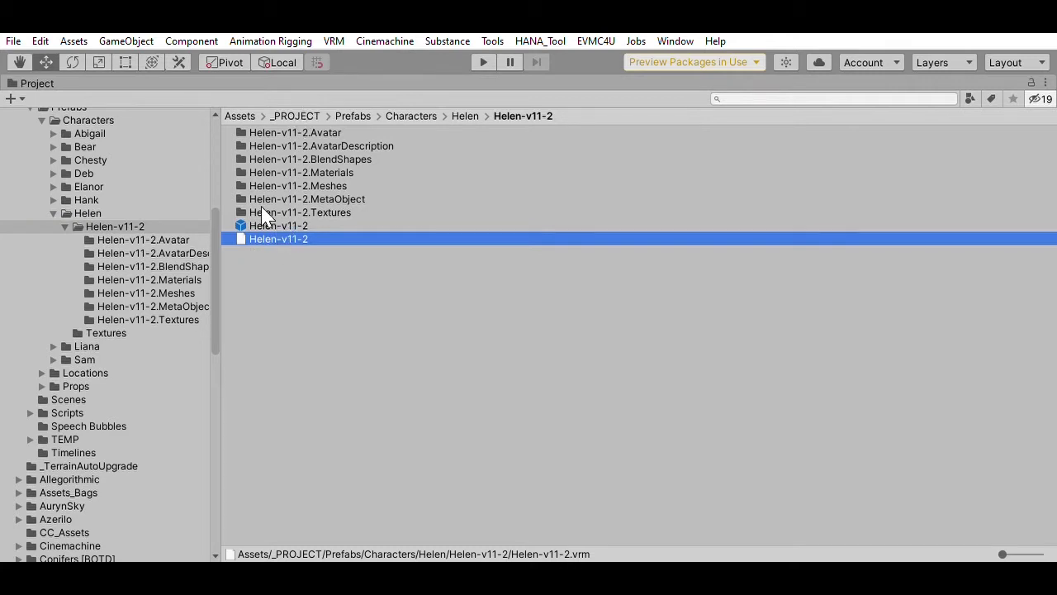
pyautogui.press('Up')
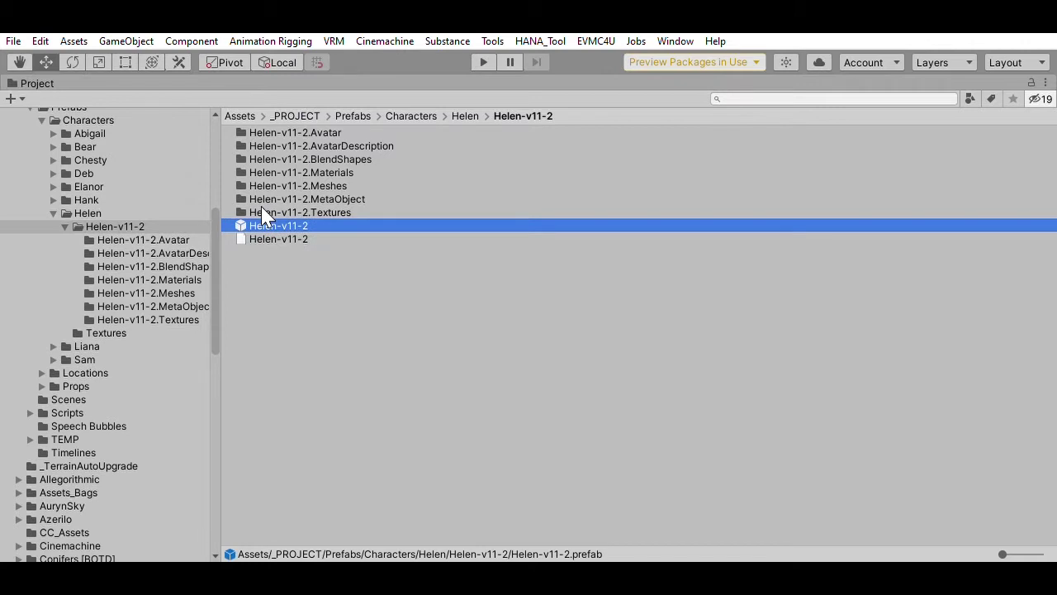
pyautogui.click(303, 132)
pyautogui.click(175, 238)
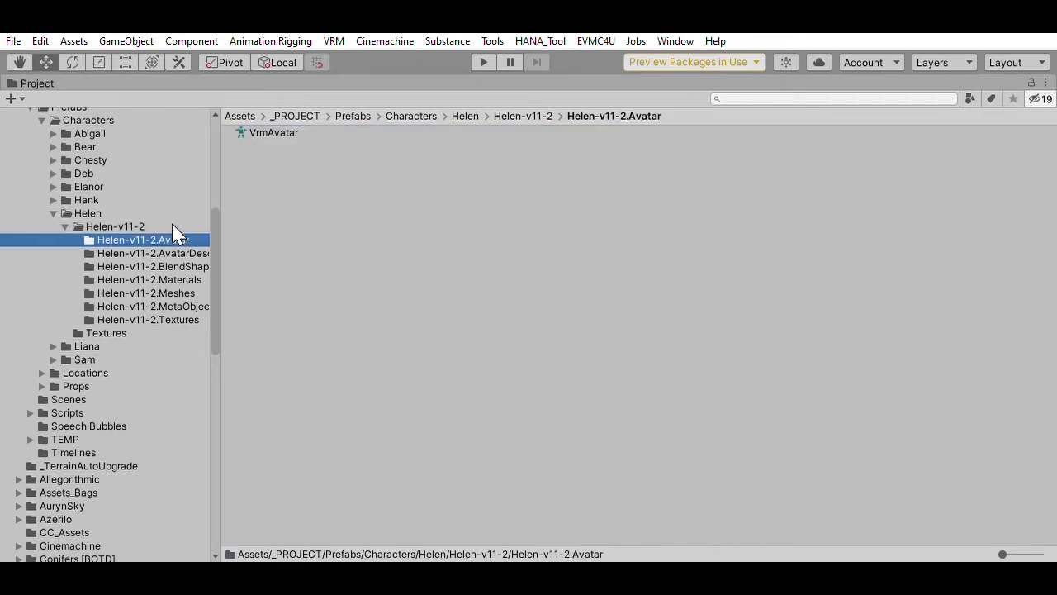
pyautogui.click(285, 132)
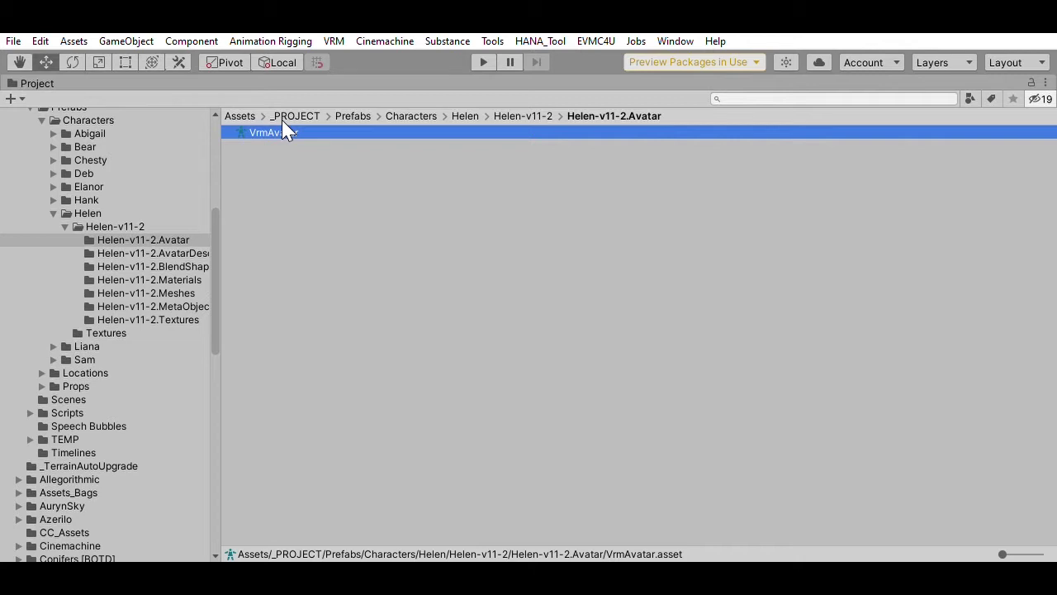
# Select the AvatarDescription asset, then restore the full docked editor layout.
pyautogui.click(174, 252)
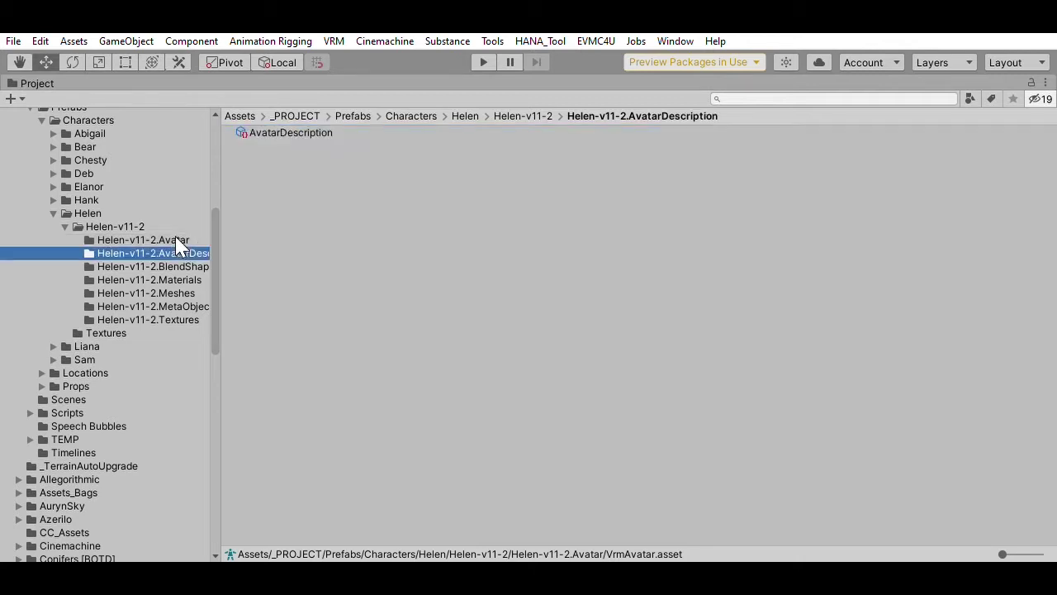
pyautogui.click(283, 132)
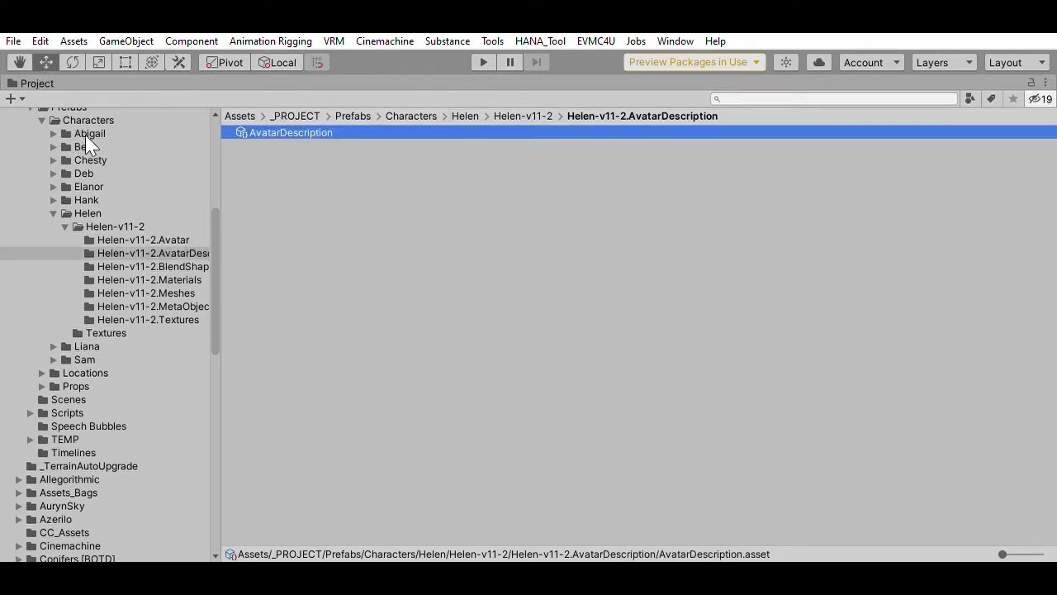
pyautogui.hotkey('shift', 'space')
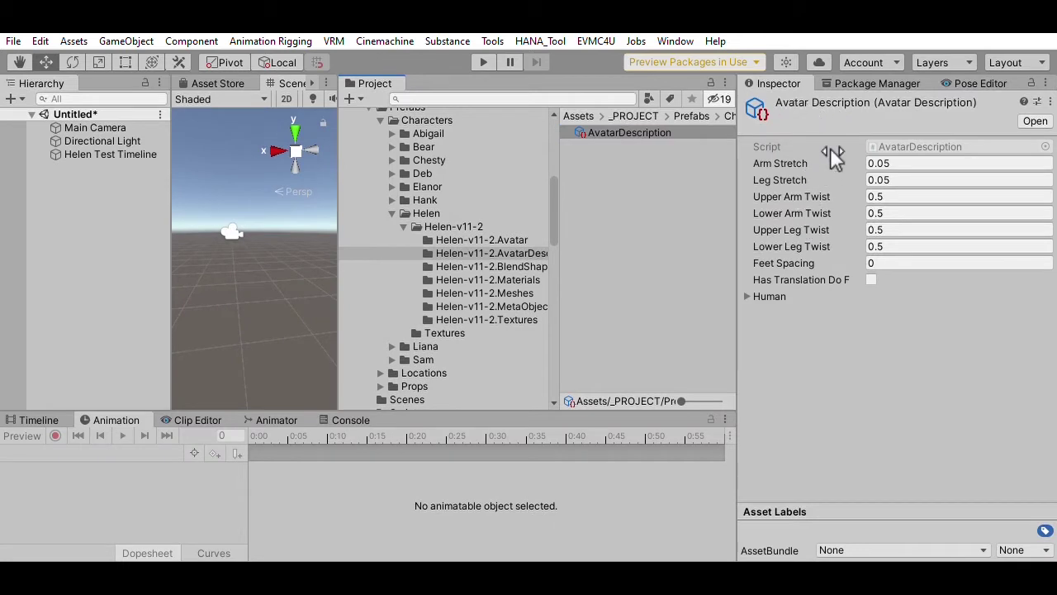
# Expand the Human bone list, leave J_Bip_C_Hips unchanged, then open the BlendShapes folder.
pyautogui.click(747, 294)
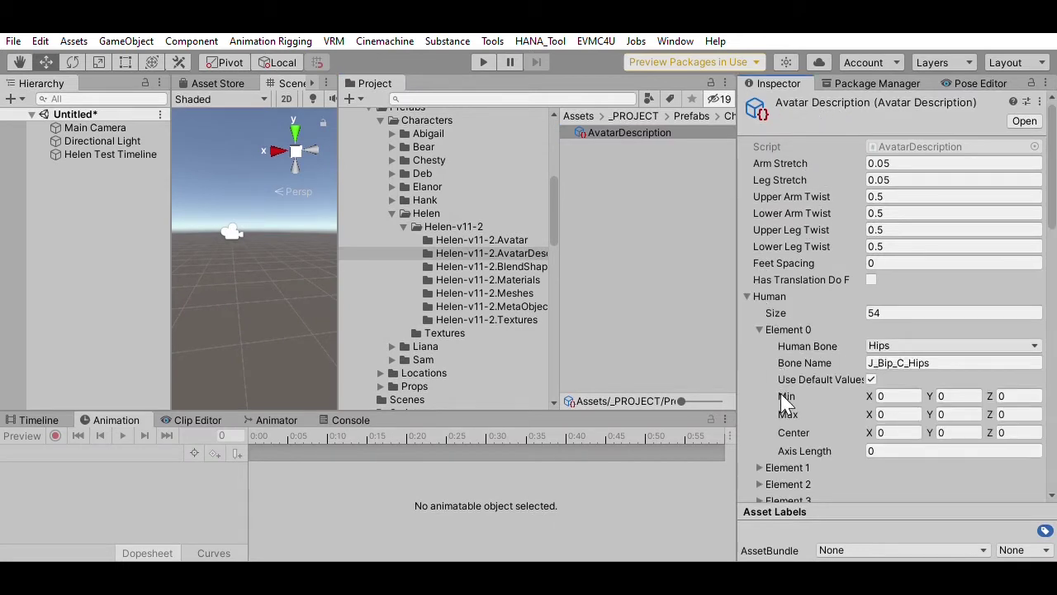
pyautogui.scroll(-6, 782, 396)
pyautogui.scroll(3, 814, 276)
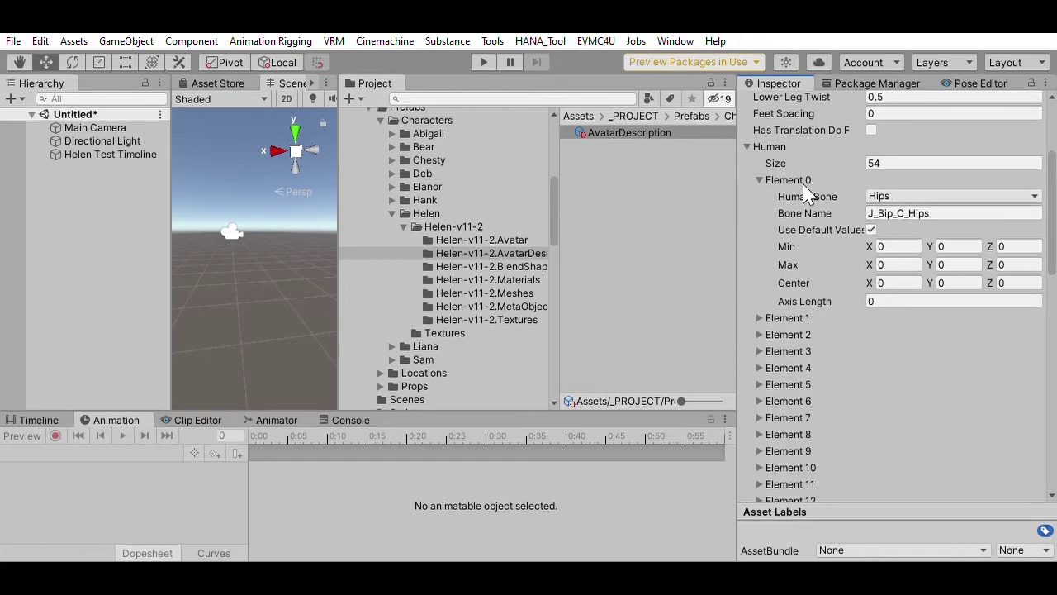
pyautogui.click(931, 213)
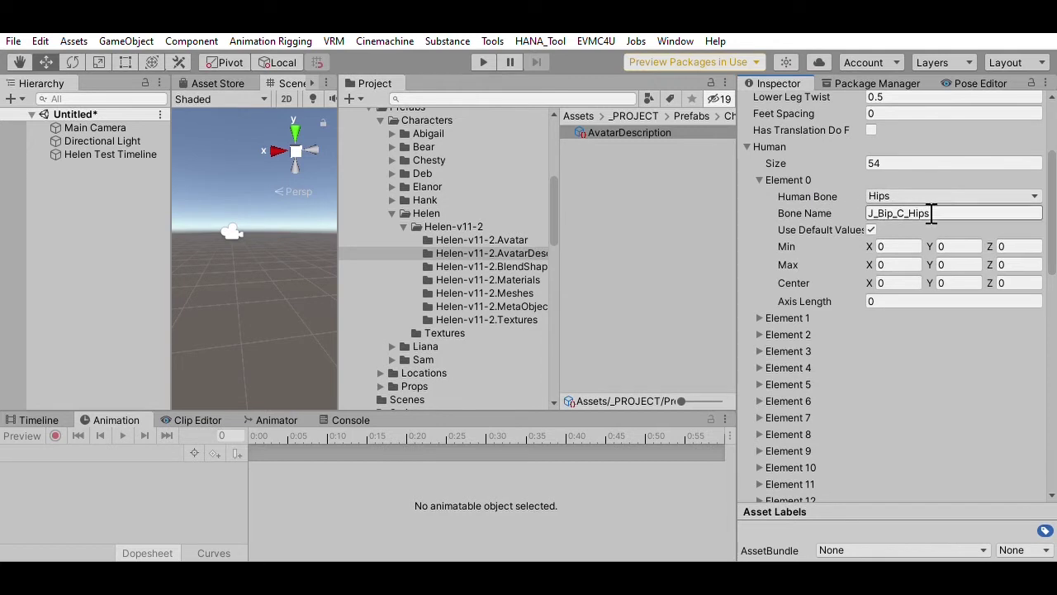
pyautogui.press('Return')
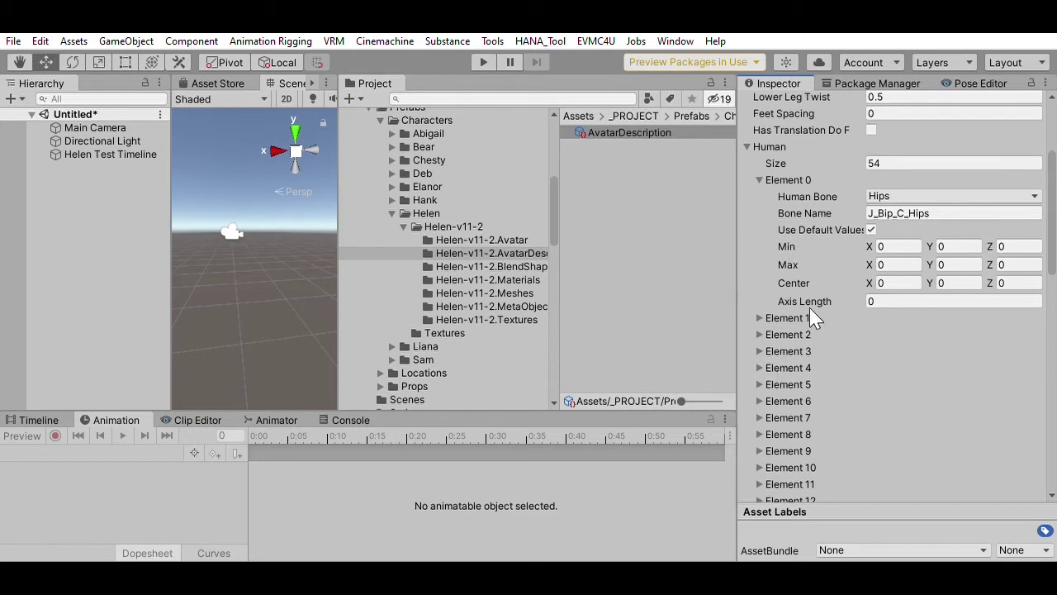
pyautogui.click(516, 266)
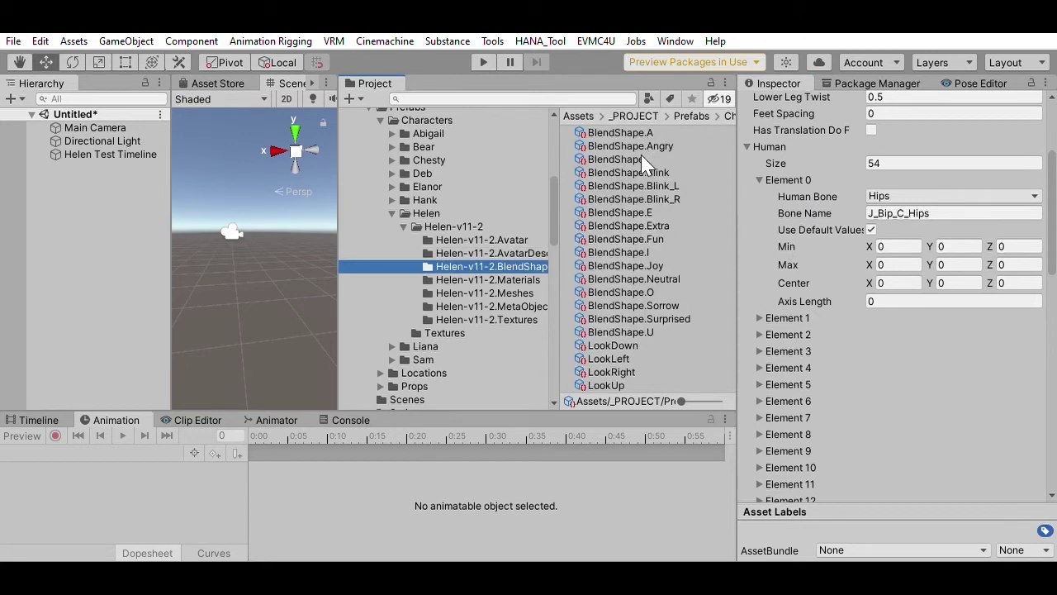
# Widen the Project panel and folder tree so BlendShape.A through LookUp read fully.
pyautogui.moveTo(338, 244); pyautogui.dragTo(313, 242)
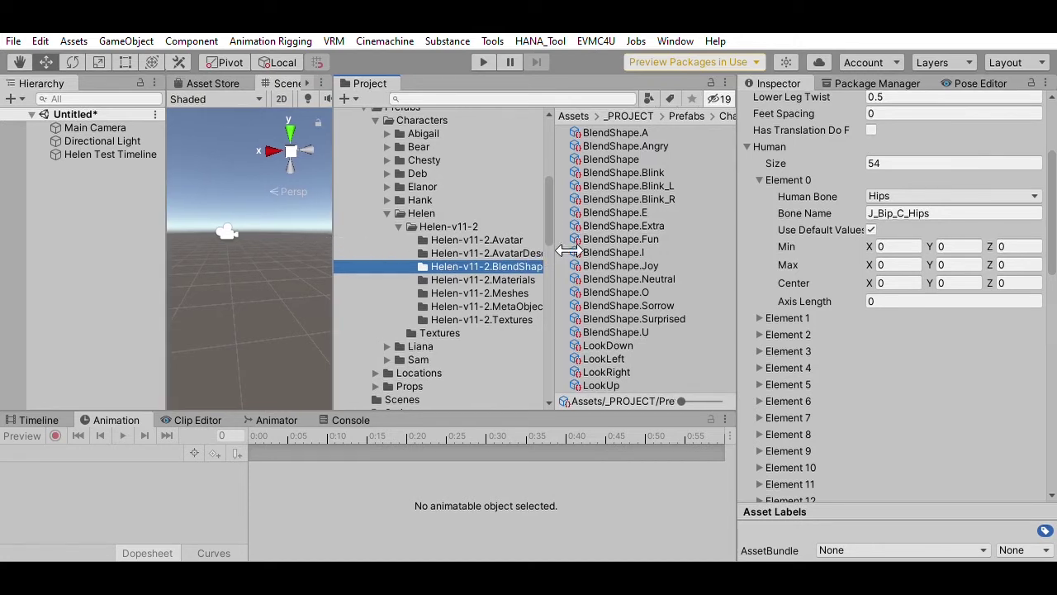
pyautogui.moveTo(562, 249); pyautogui.dragTo(580, 252)
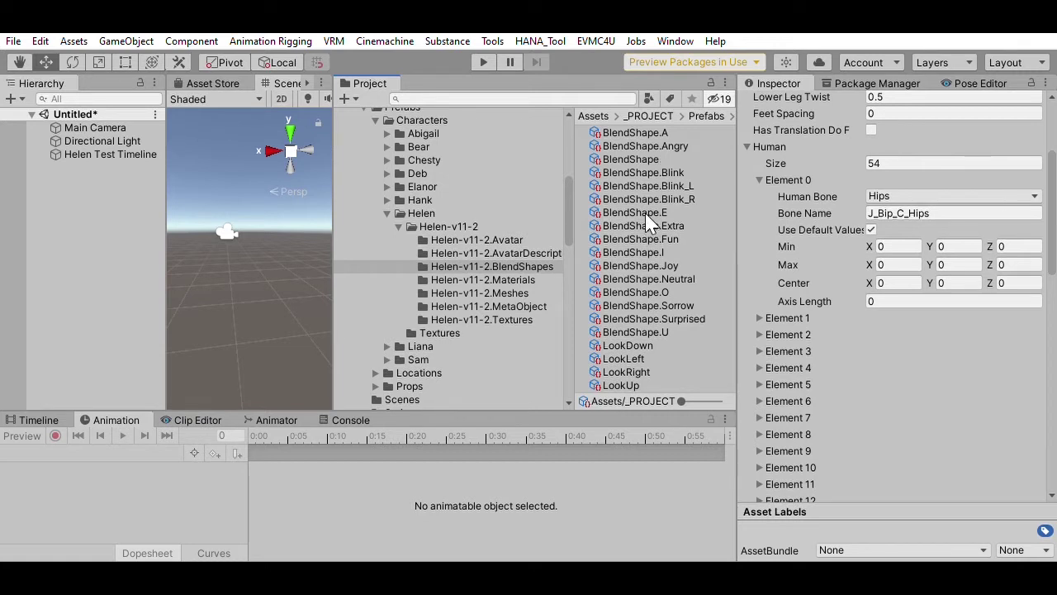
# Preview the Face_00, FaceBrow_00 and FaceEyelash_00 textures enlarged, then return to Materials.
pyautogui.click(517, 279)
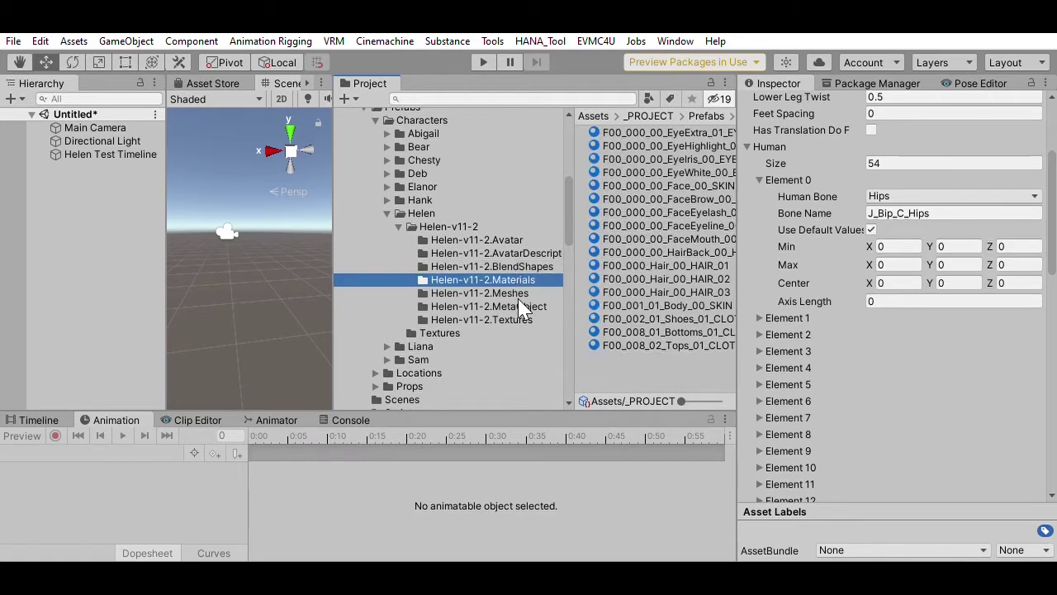
pyautogui.click(522, 318)
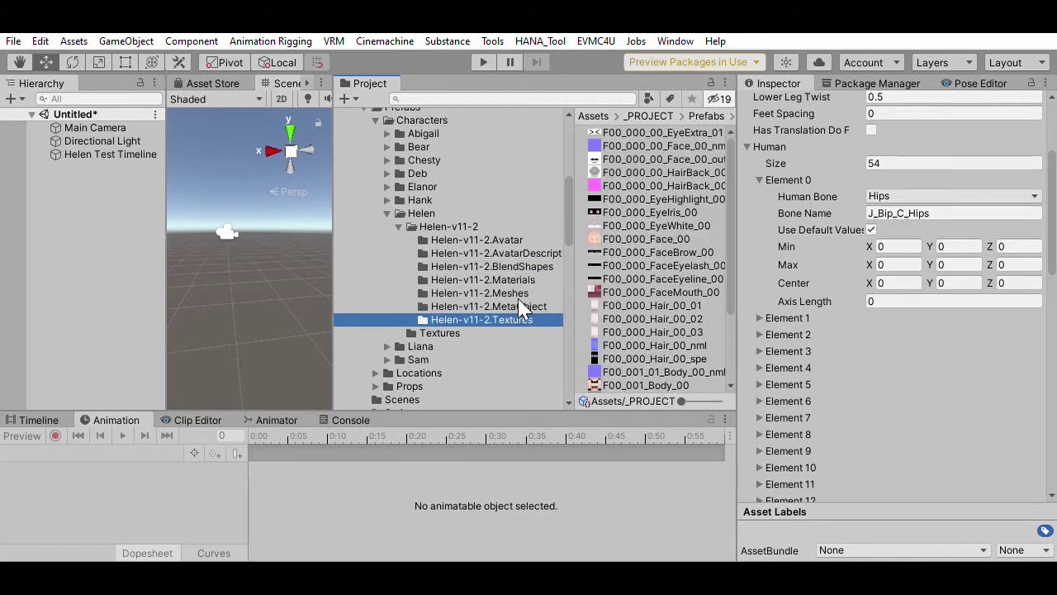
pyautogui.click(618, 238)
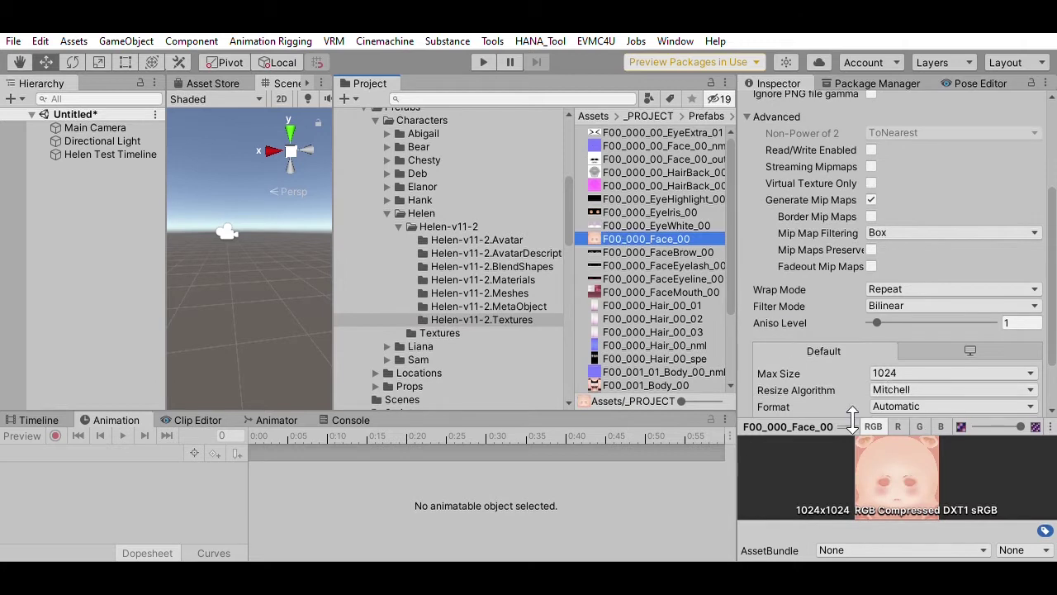
pyautogui.moveTo(847, 421); pyautogui.dragTo(846, 271)
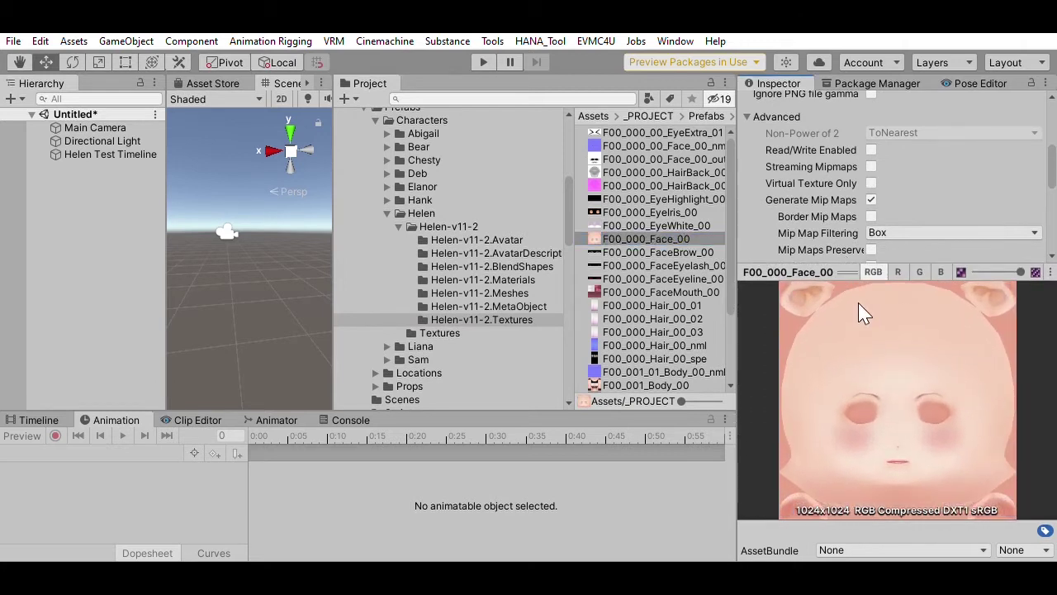
pyautogui.click(684, 252)
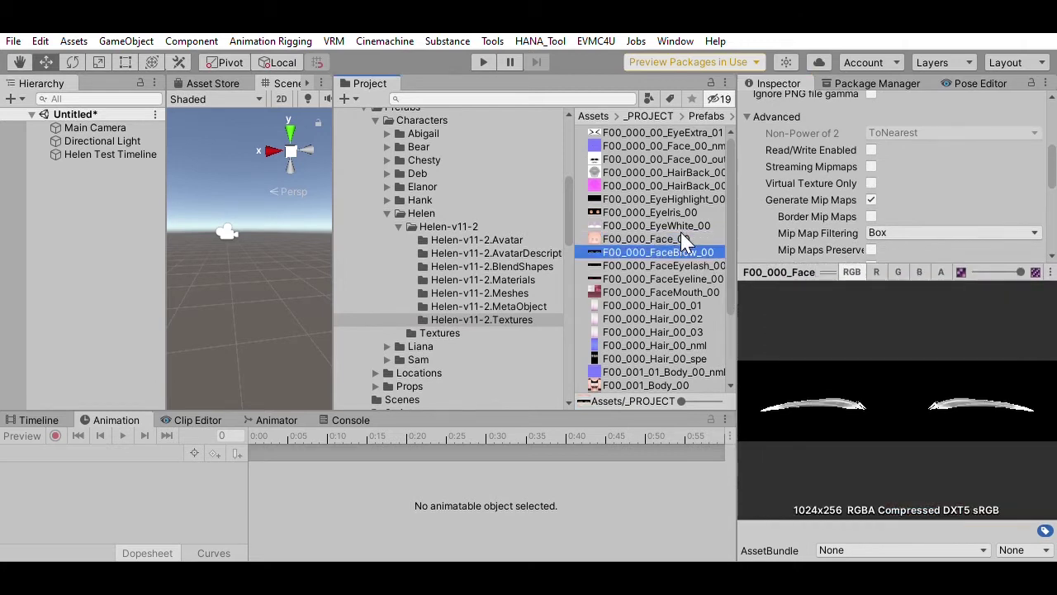
pyautogui.click(673, 265)
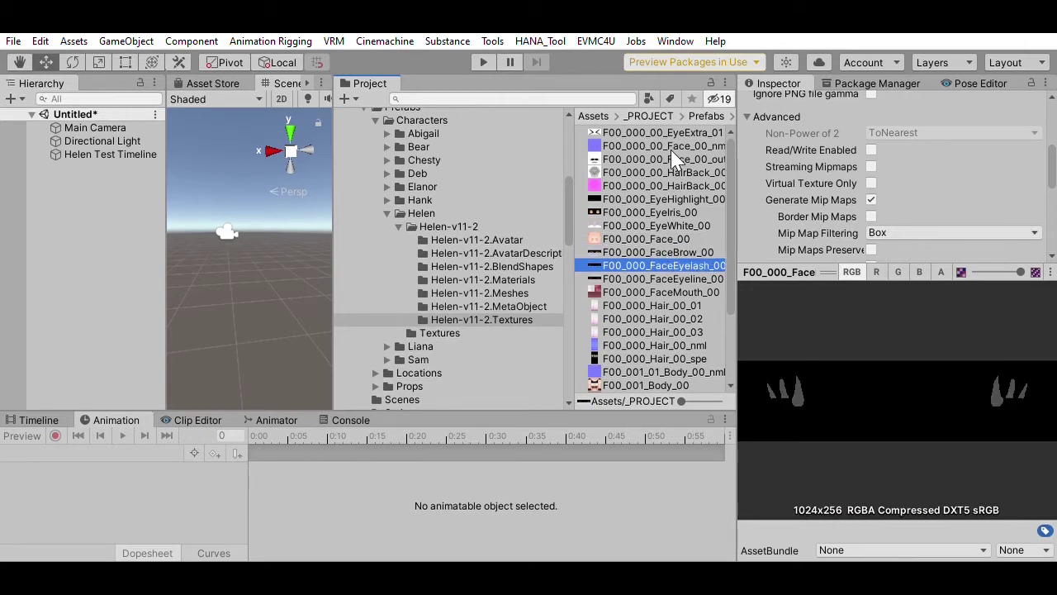
pyautogui.click(533, 279)
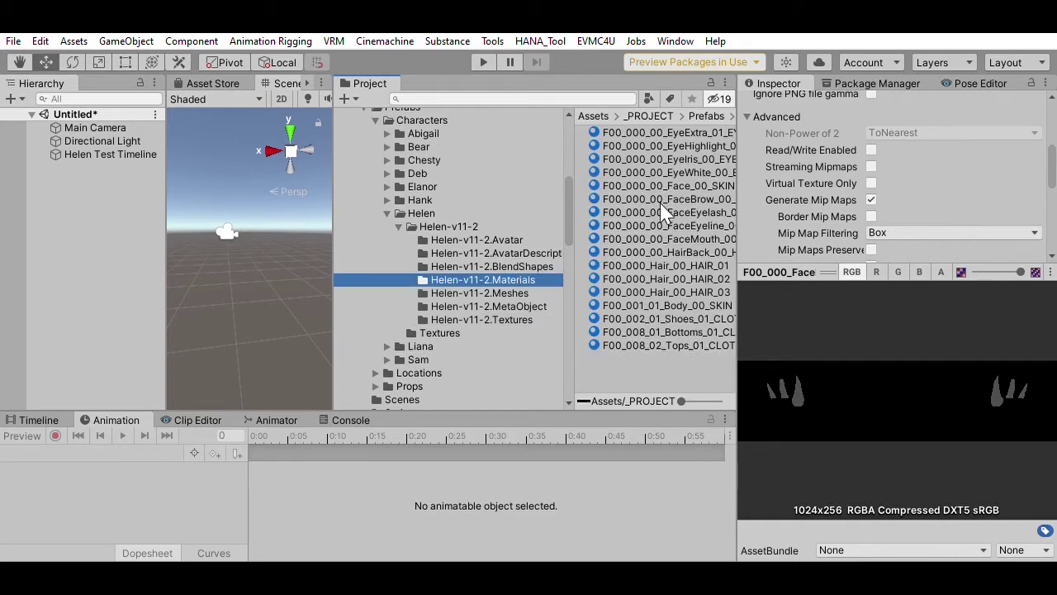
# Preview the F00_000_00_Face_00_SKIN material and other materials, then open the Meshes folder.
pyautogui.click(671, 183)
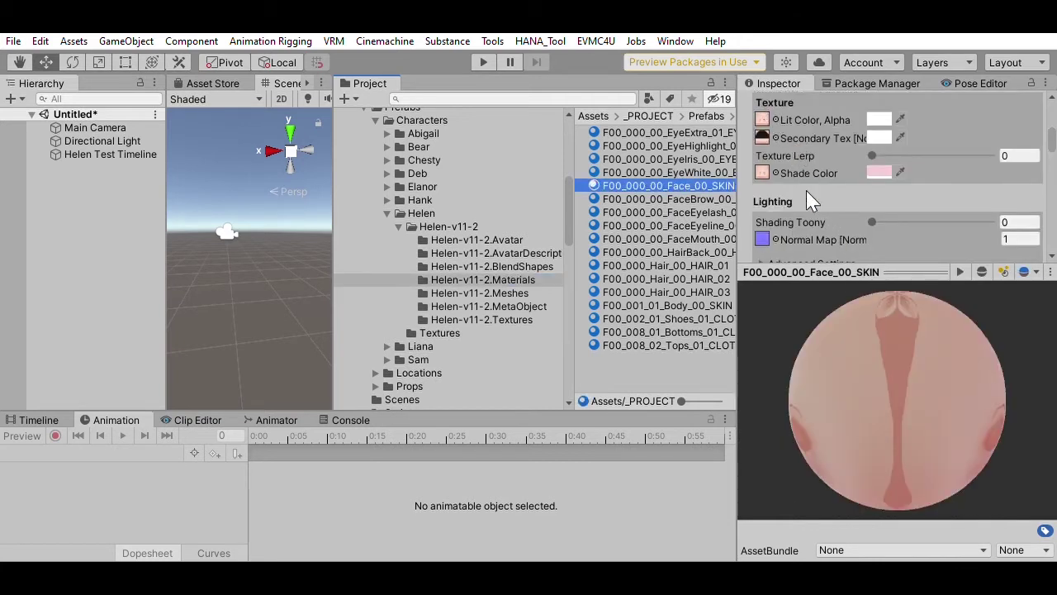
pyautogui.moveTo(876, 371); pyautogui.dragTo(925, 401)
pyautogui.scroll(-10, 802, 197)
pyautogui.scroll(10, 801, 197)
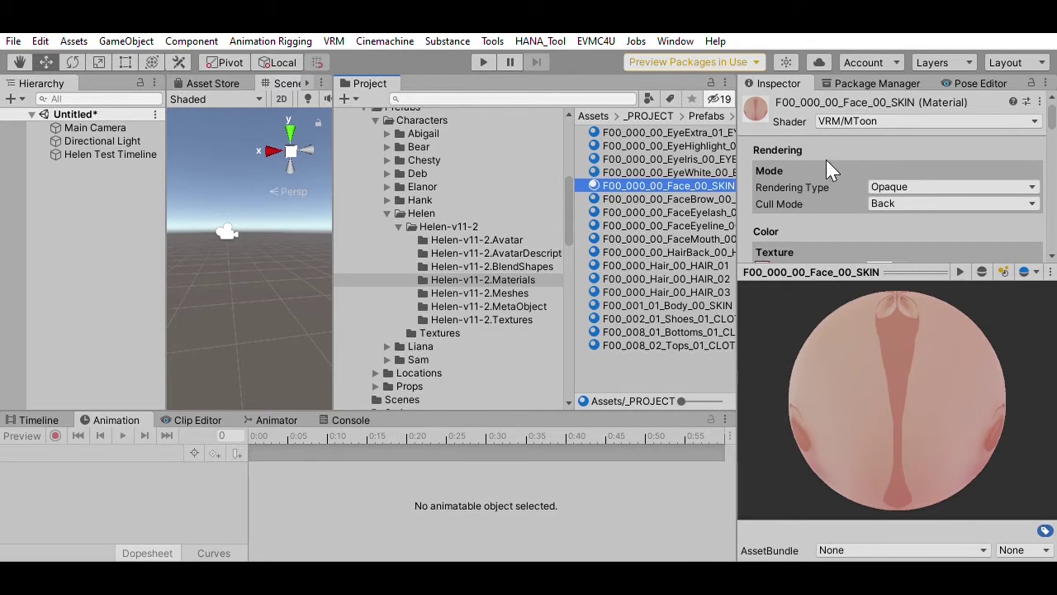
pyautogui.scroll(-2, 830, 169)
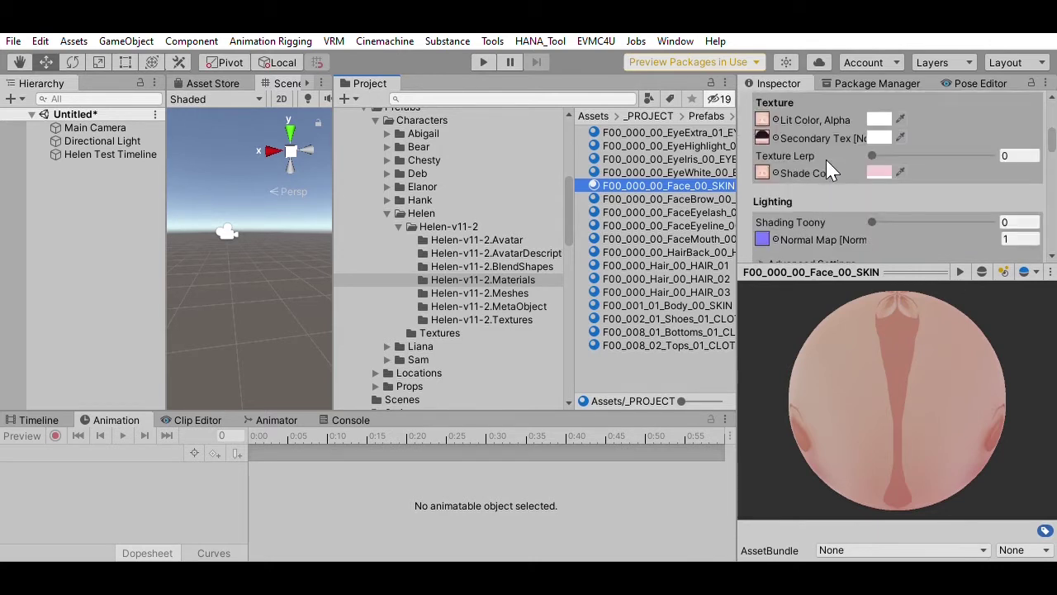
pyautogui.scroll(-3, 830, 168)
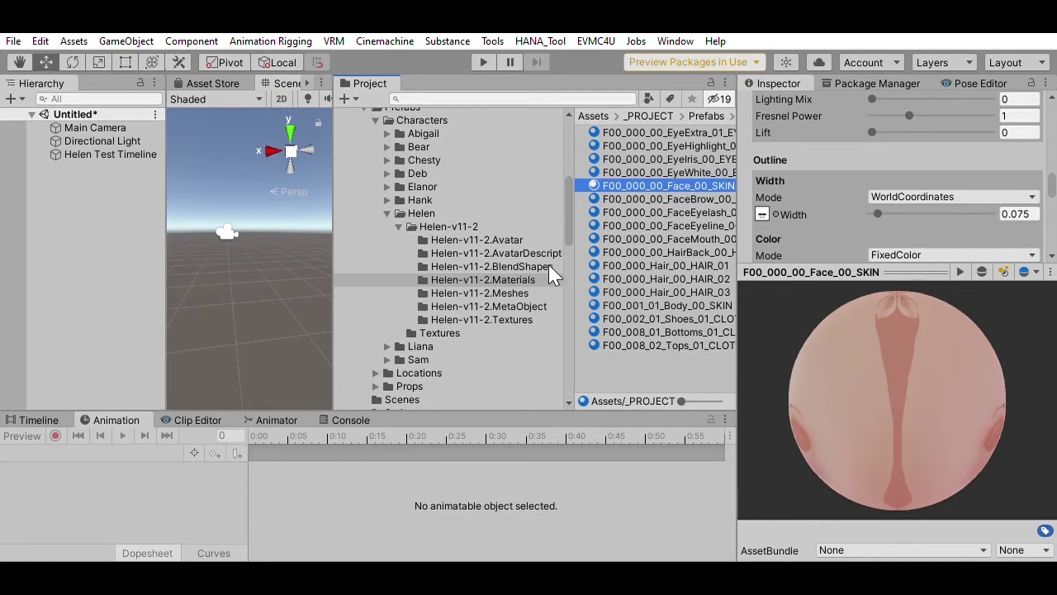
pyautogui.click(520, 292)
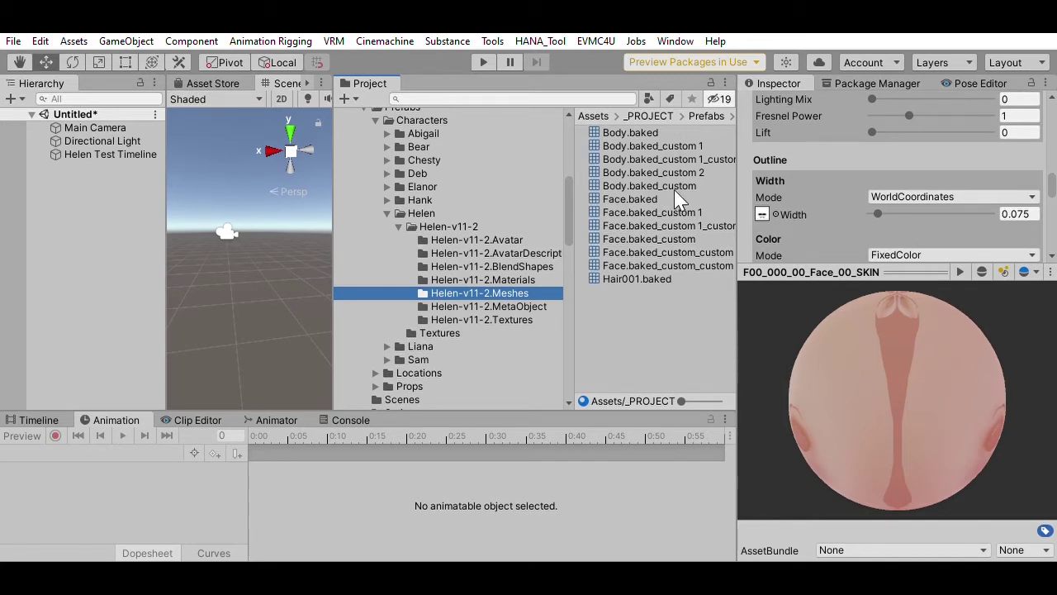
# Open the Helen-v11-2.MetaObject folder after reviewing the baked meshes.
pyautogui.click(502, 305)
# View the Meta asset's usage and licence details, then list the Helen-v11-2 folder.
pyautogui.click(609, 132)
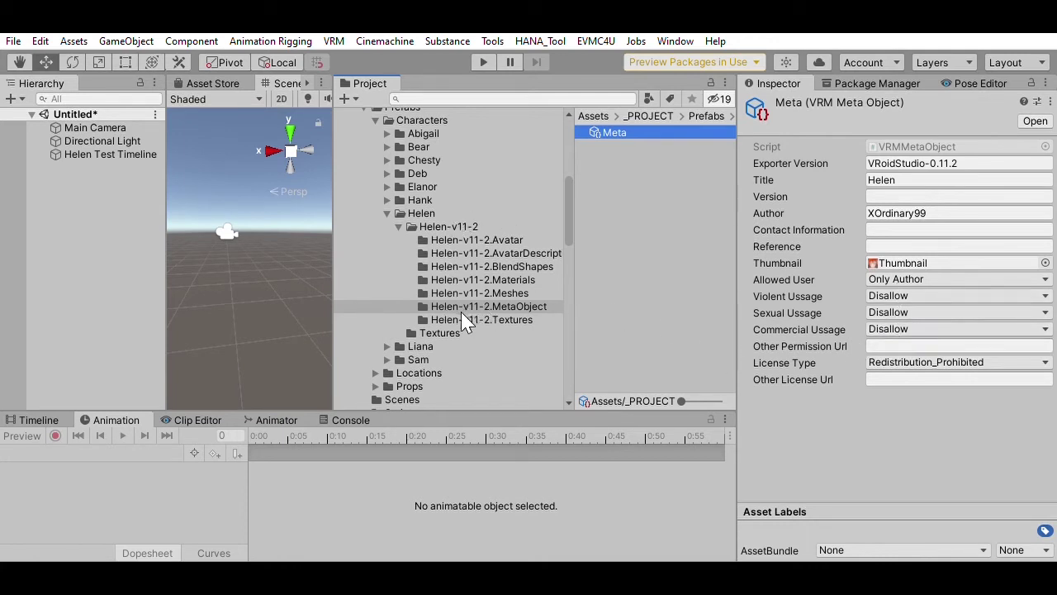
pyautogui.click(454, 226)
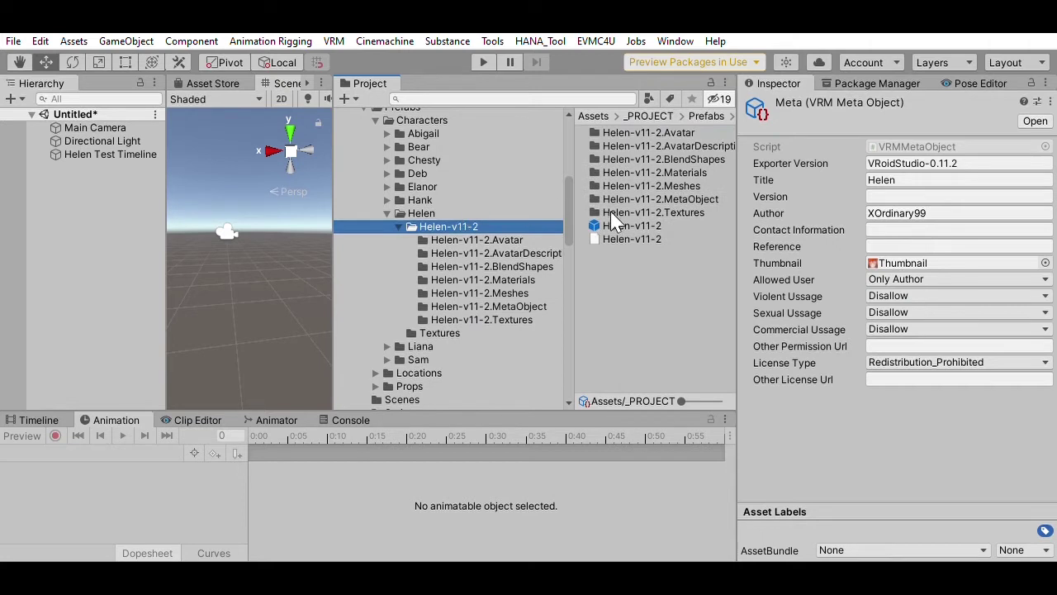
# Select the Helen-v11-2 prefab, turn its preview to face front, and enlarge the component list.
pyautogui.click(633, 221)
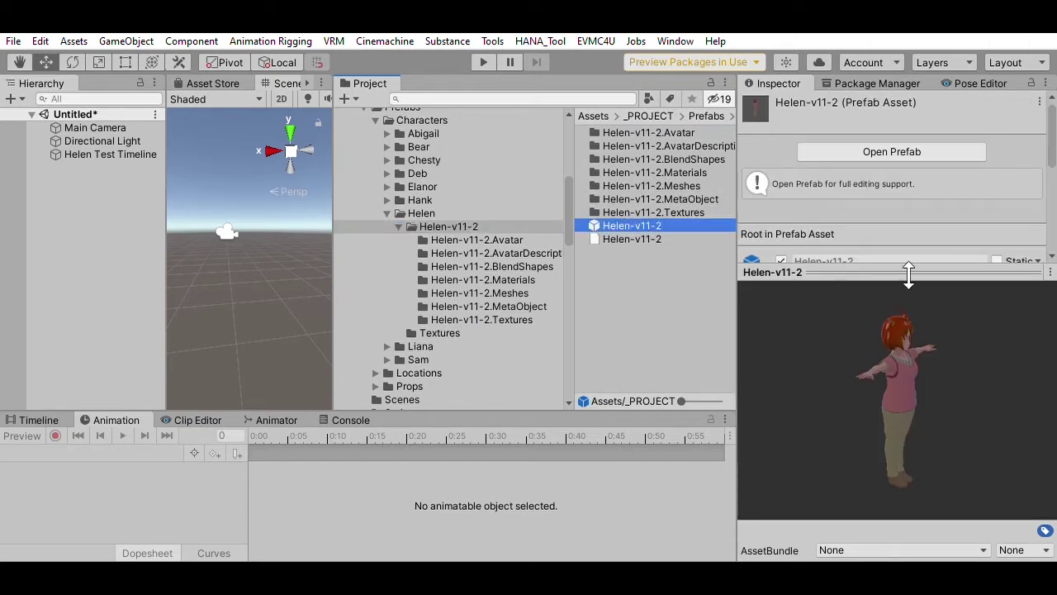
pyautogui.moveTo(919, 351)
pyautogui.mouseDown()
pyautogui.moveTo(584, 368)
pyautogui.moveTo(685, 394)
pyautogui.moveTo(897, 397)
pyautogui.moveTo(954, 346)
pyautogui.moveTo(924, 360)
pyautogui.mouseUp()
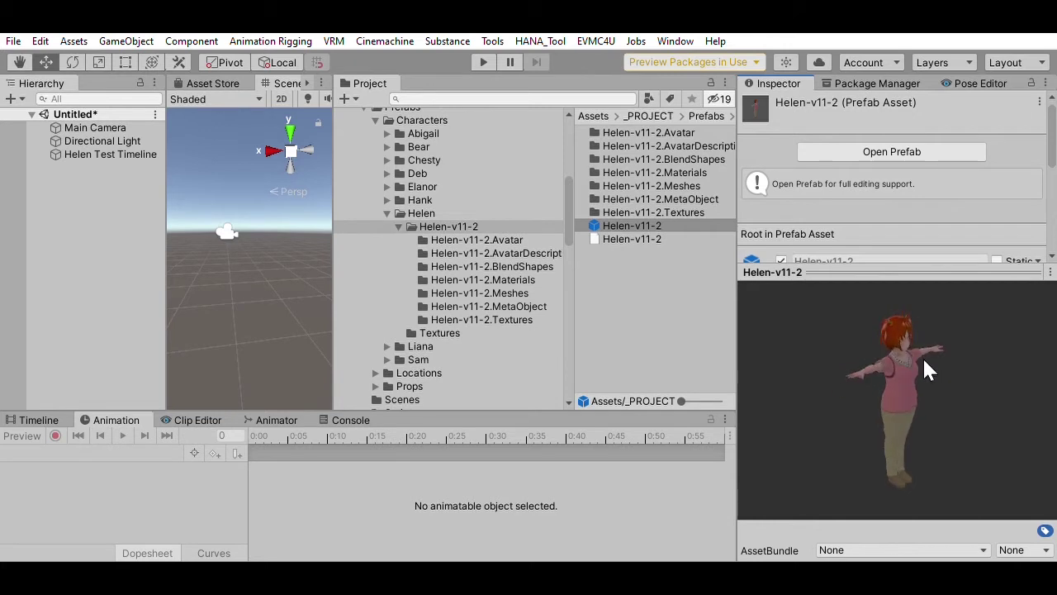
pyautogui.moveTo(904, 274); pyautogui.dragTo(891, 428)
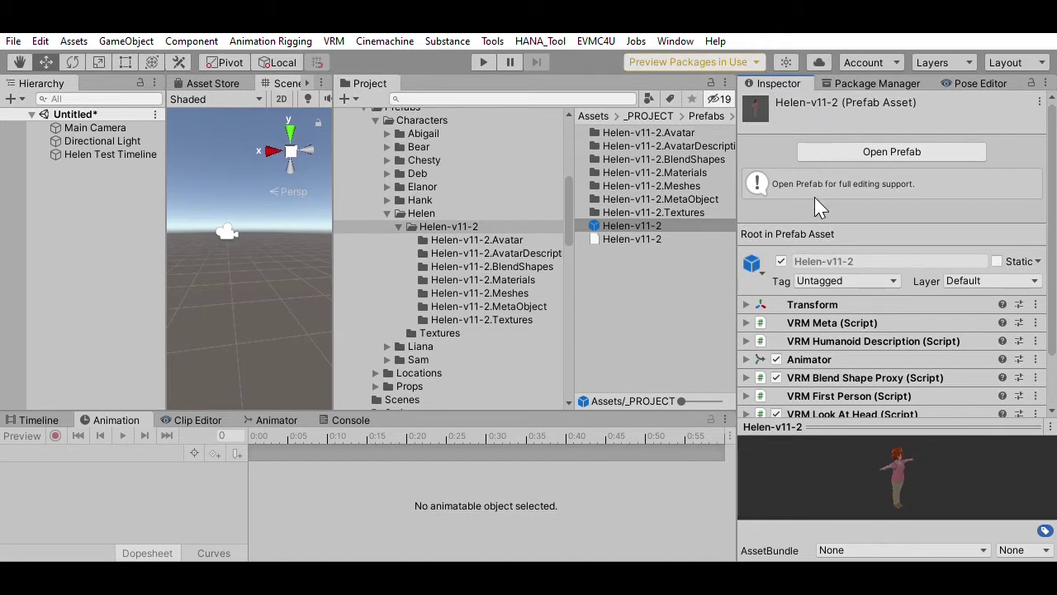
# Maximize the Inspector and check the prefab's Transform position, rotation and scale.
pyautogui.hotkey('shift', 'space')
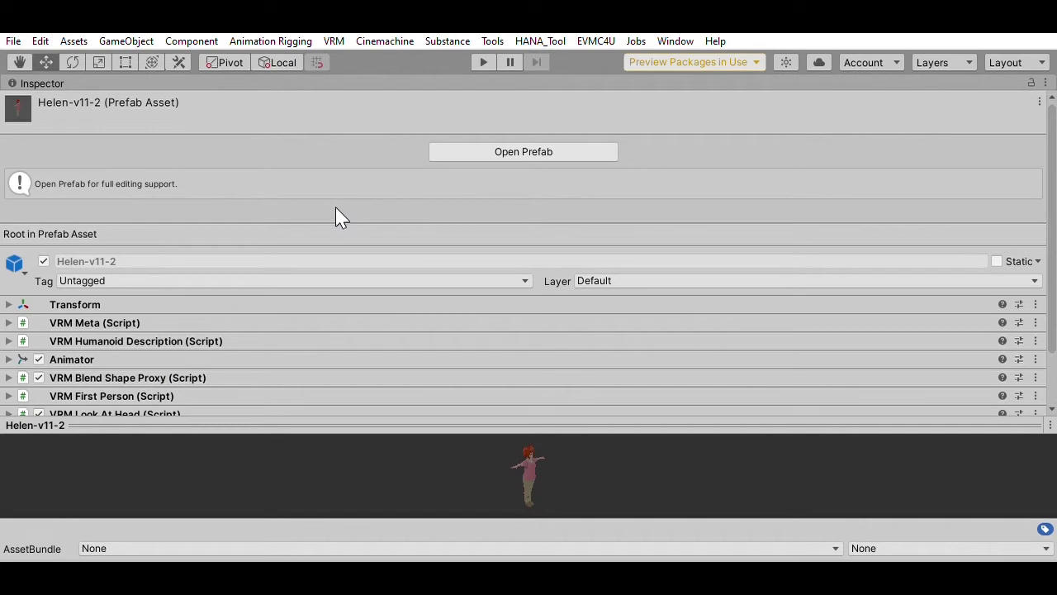
pyautogui.scroll(-2, 313, 230)
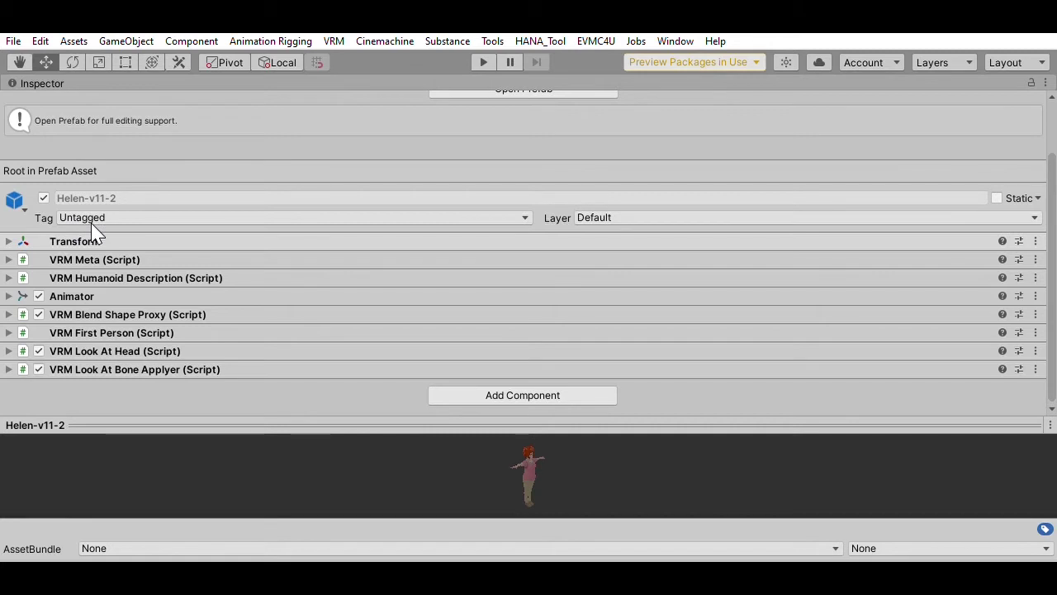
pyautogui.click(10, 239)
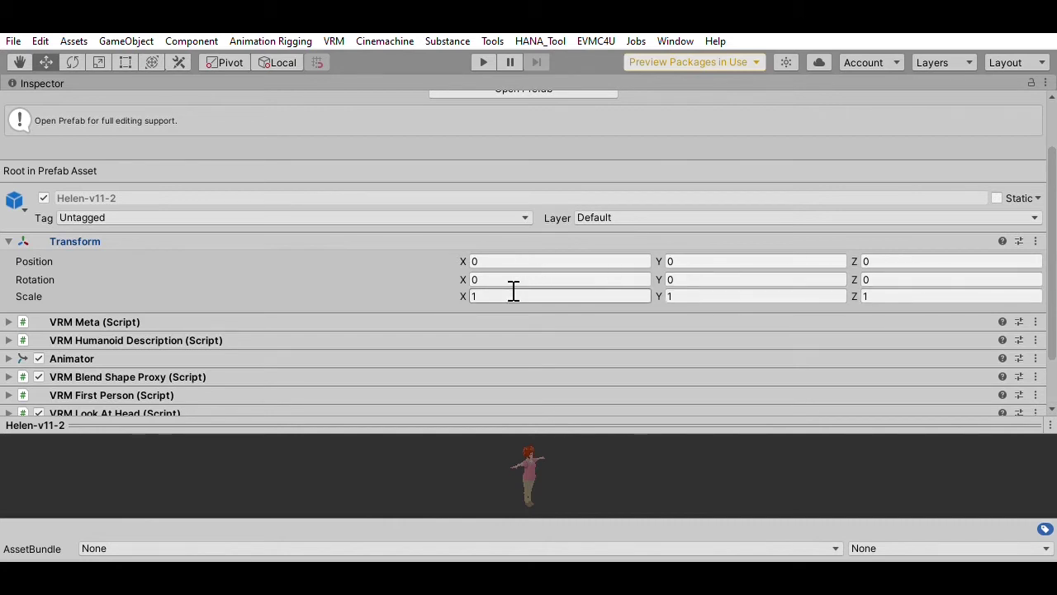
pyautogui.click(9, 240)
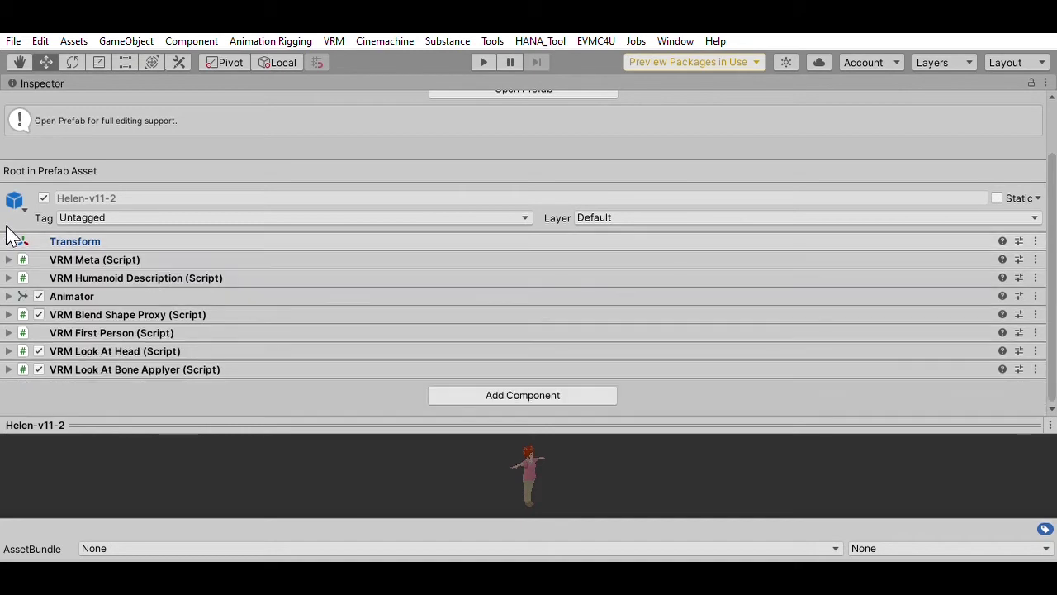
# Expand and review the VRM Meta (Script) settings, then fold them away.
pyautogui.click(8, 258)
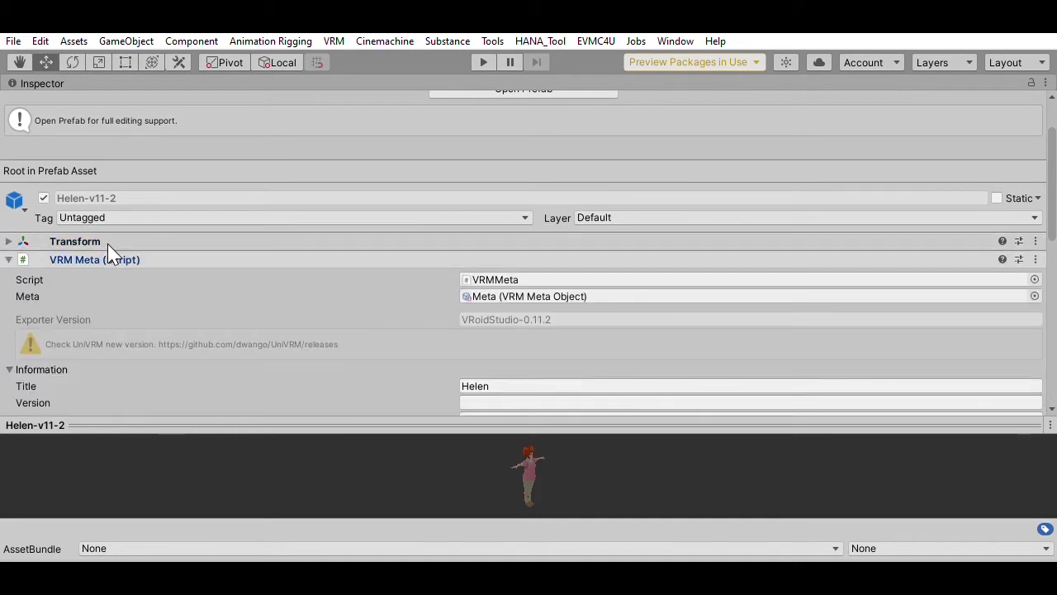
pyautogui.click(160, 258)
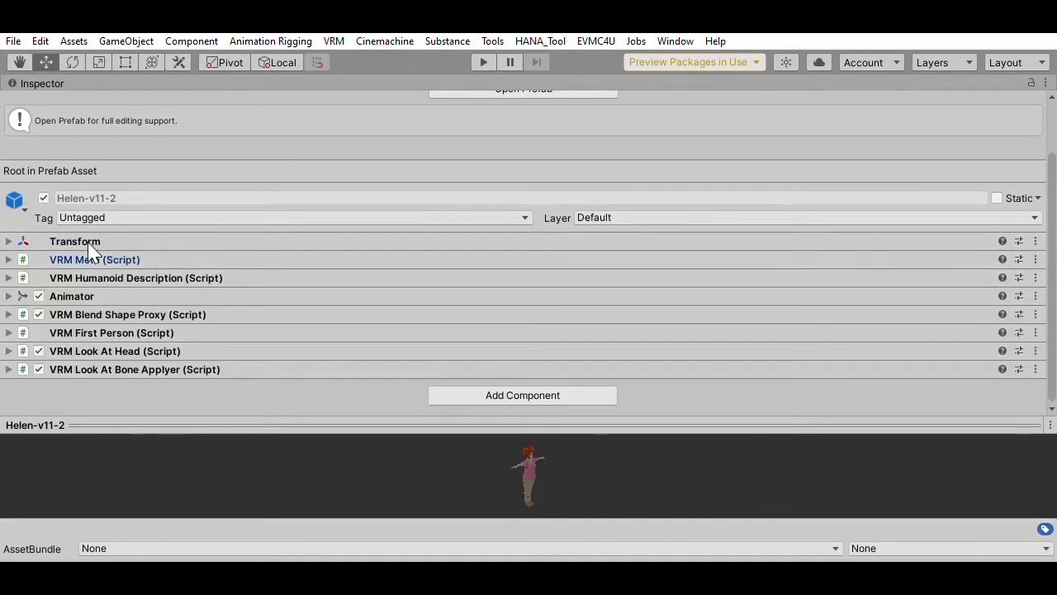
pyautogui.click(160, 256)
pyautogui.scroll(-3, 403, 305)
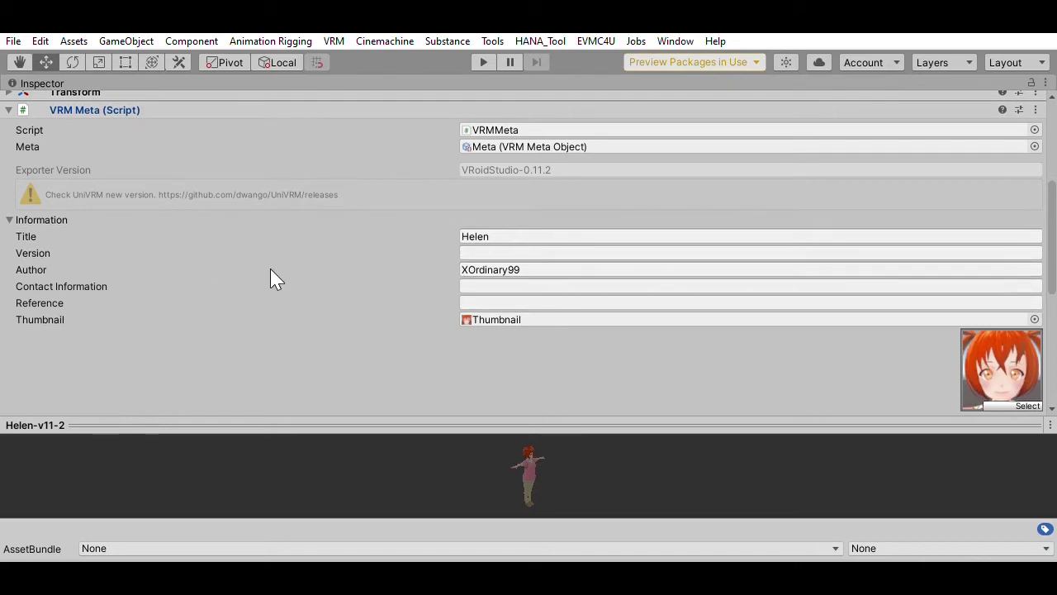
pyautogui.click(9, 109)
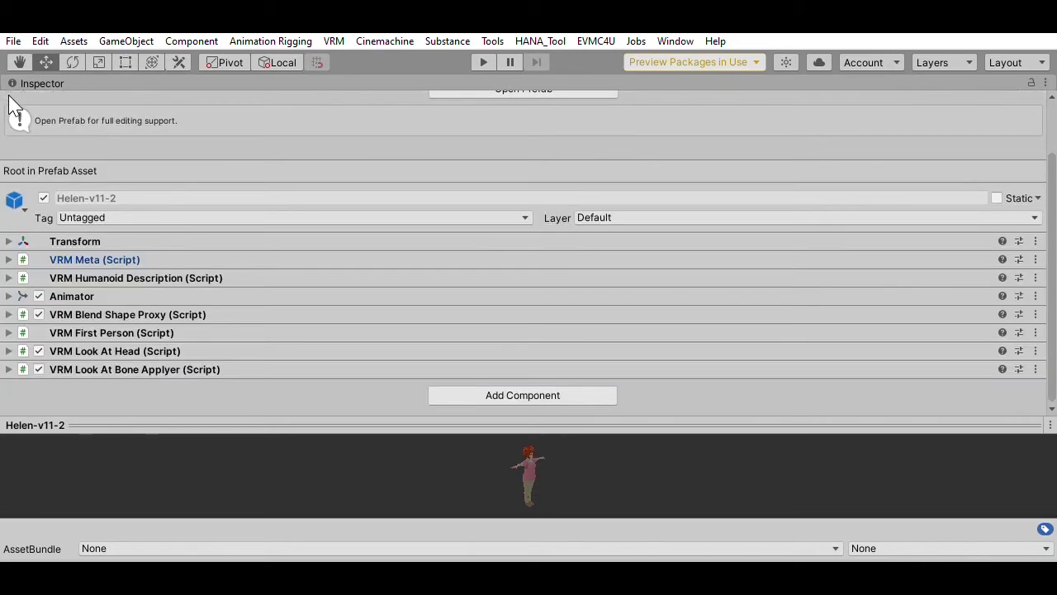
pyautogui.click(9, 272)
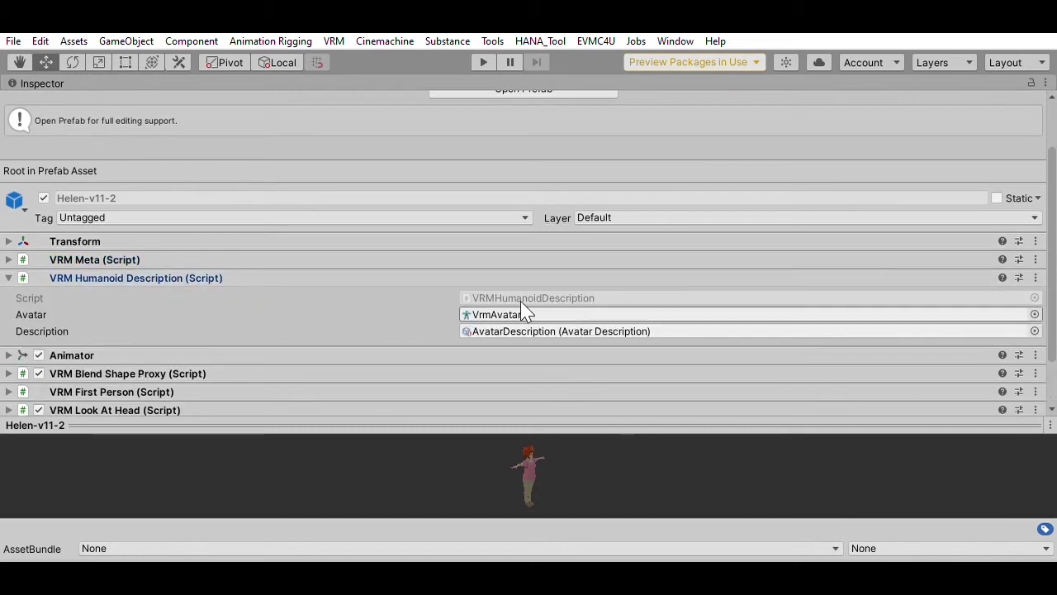
pyautogui.click(9, 277)
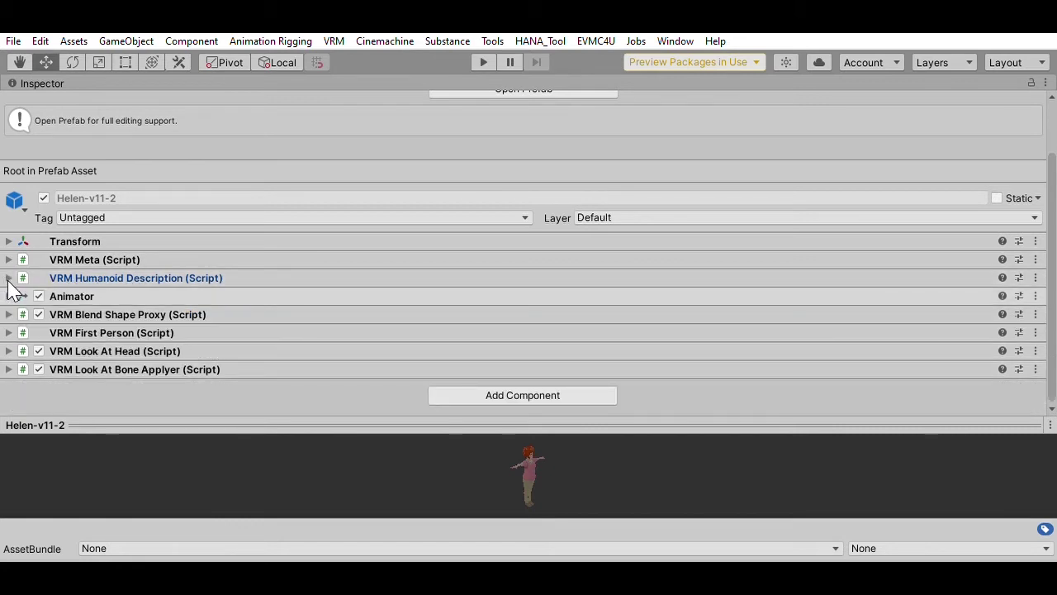
pyautogui.click(9, 286)
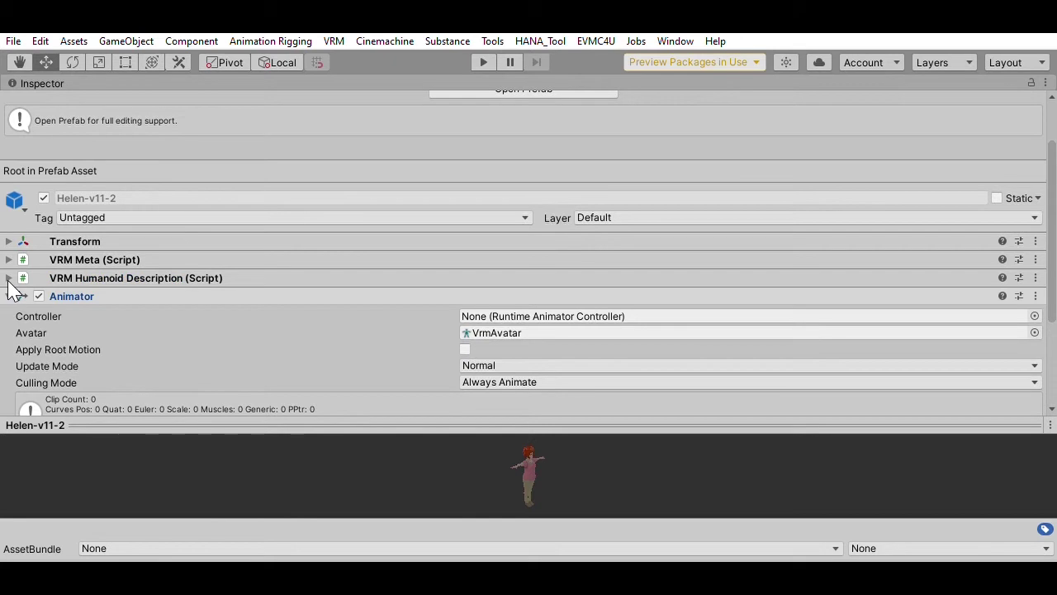
pyautogui.scroll(-3, 250, 305)
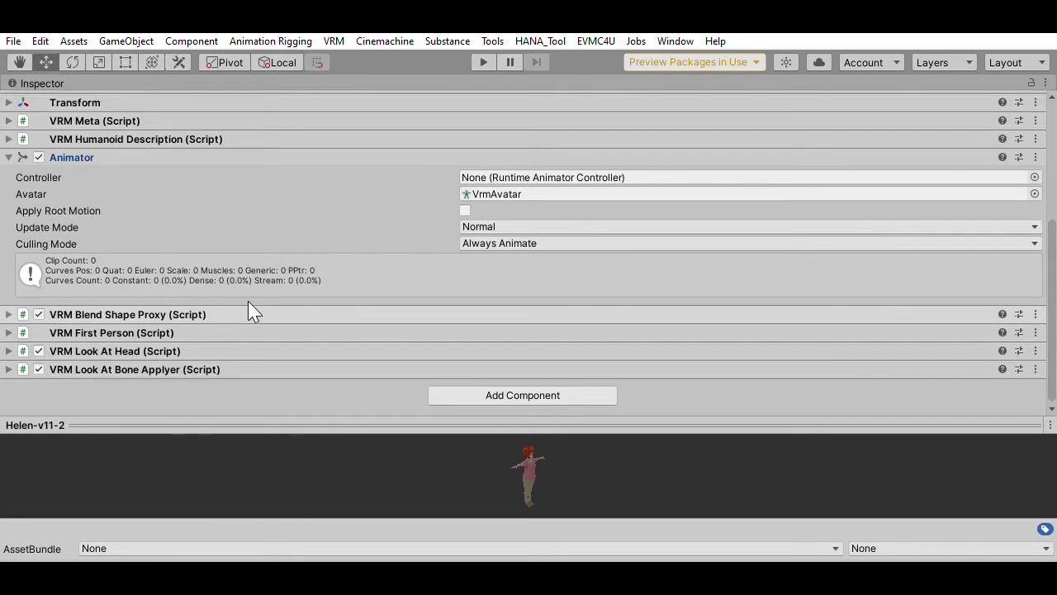
pyautogui.click(17, 157)
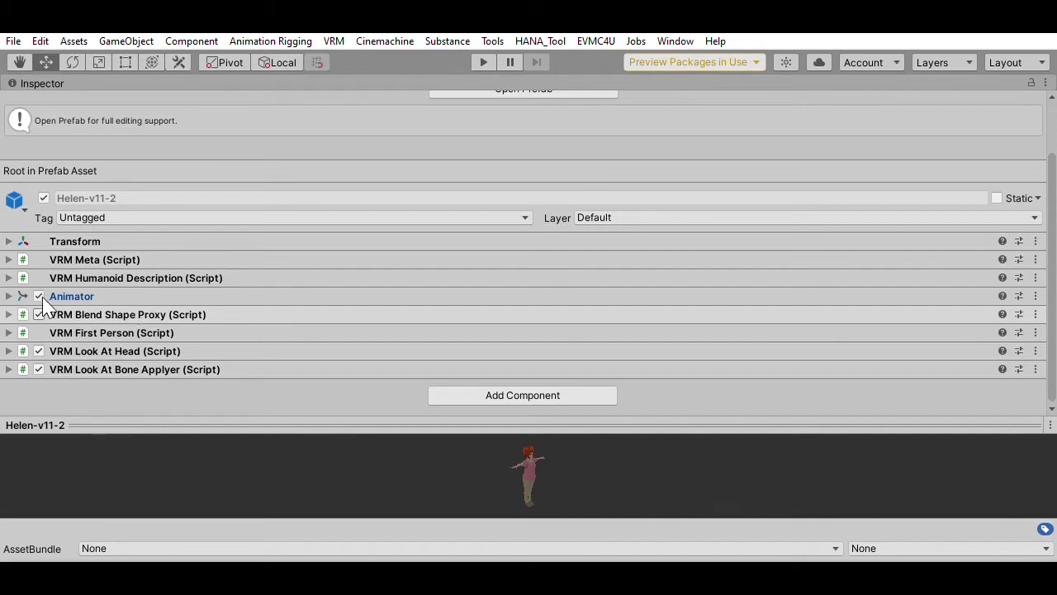
pyautogui.click(8, 312)
pyautogui.scroll(-3, 287, 316)
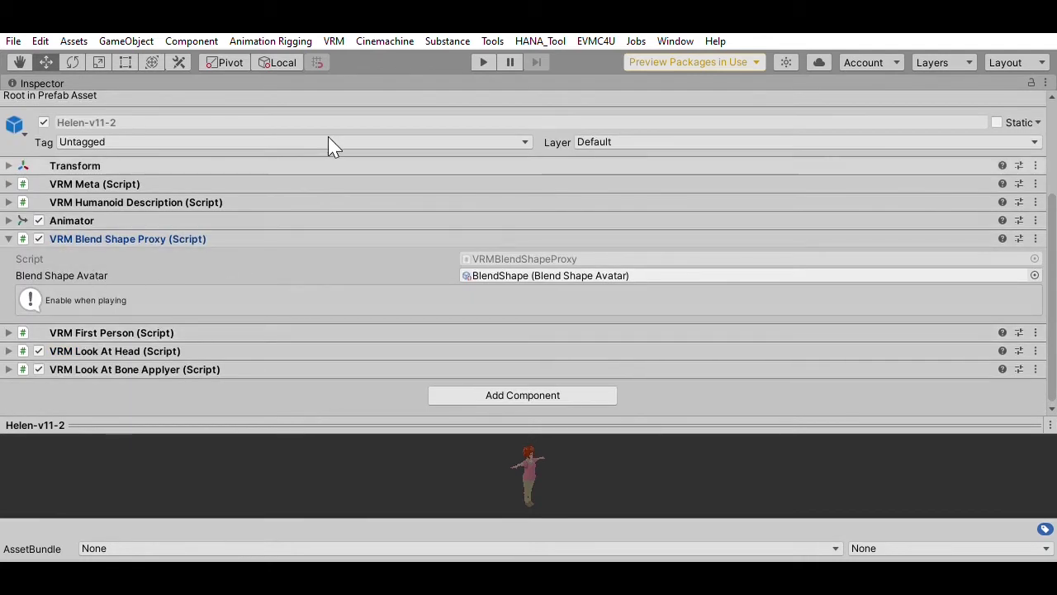
pyautogui.click(10, 237)
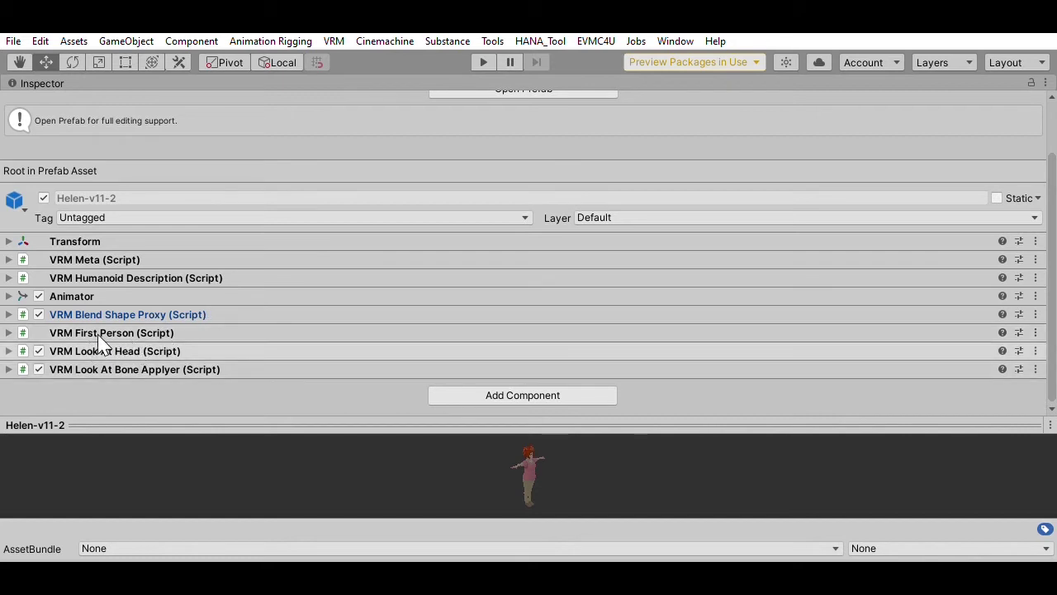
pyautogui.click(15, 331)
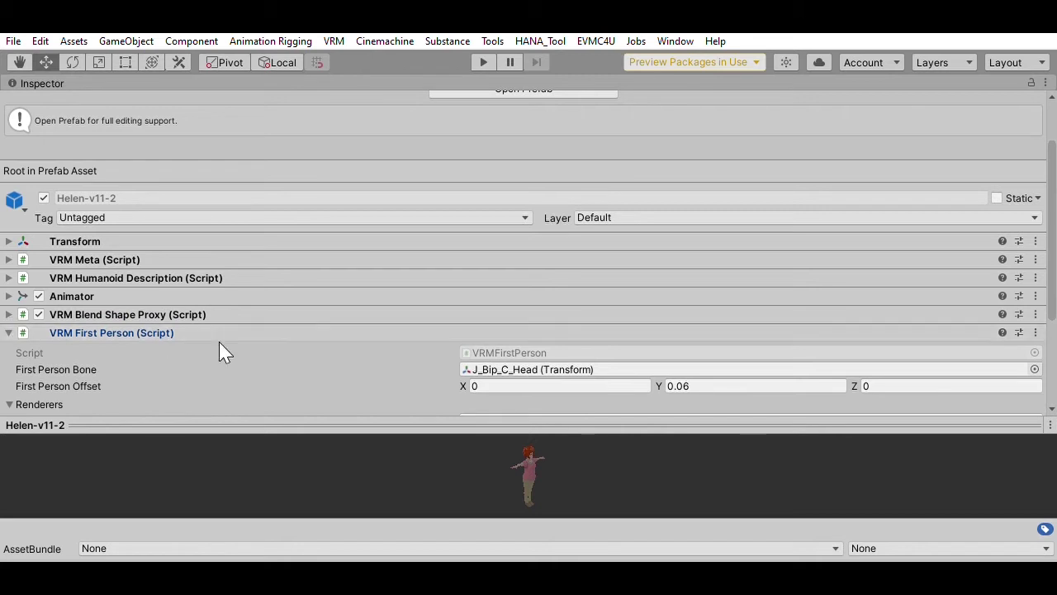
pyautogui.scroll(-3, 408, 342)
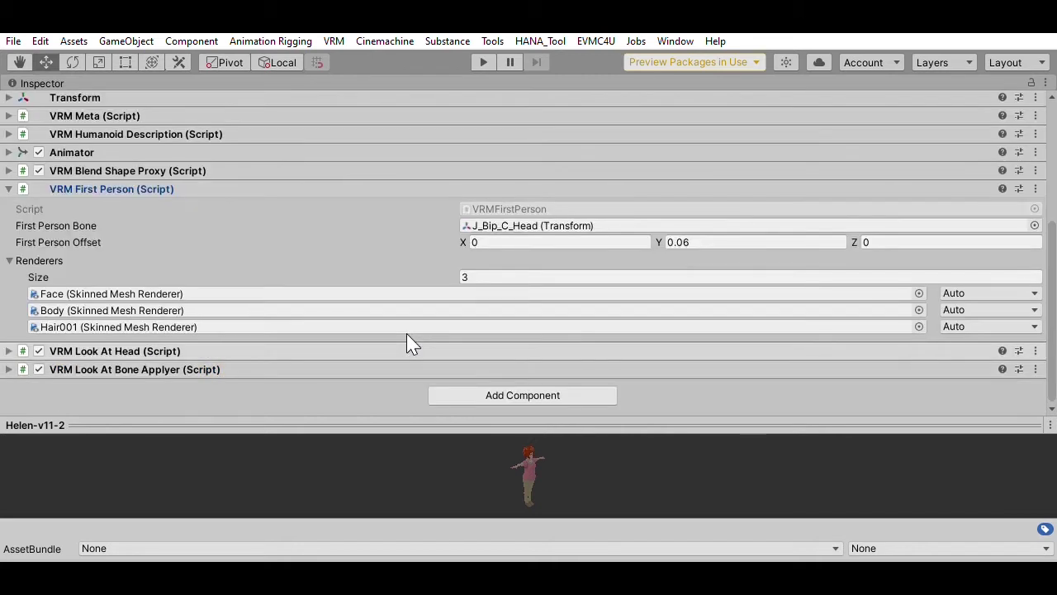
pyautogui.click(9, 186)
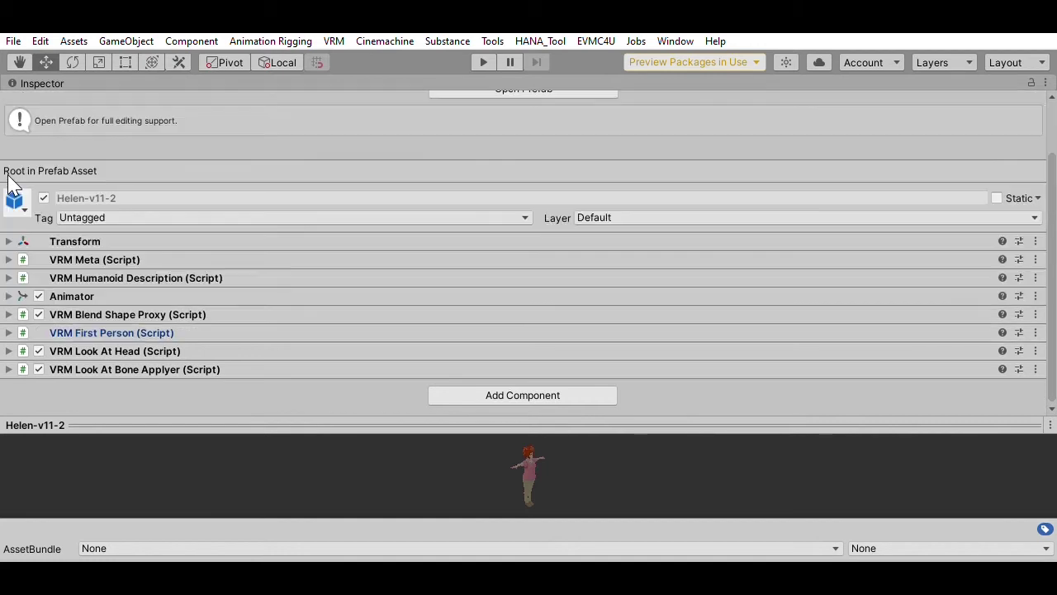
pyautogui.click(8, 351)
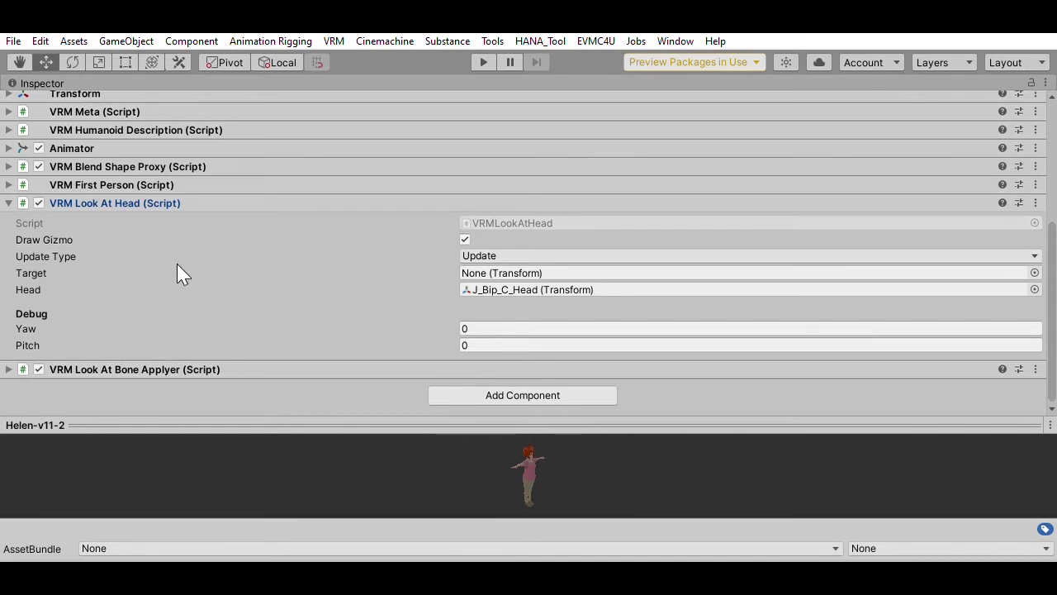
# Collapse VRM Look At Head (Script) and scroll up to the Prefab Asset header.
pyautogui.click(14, 201)
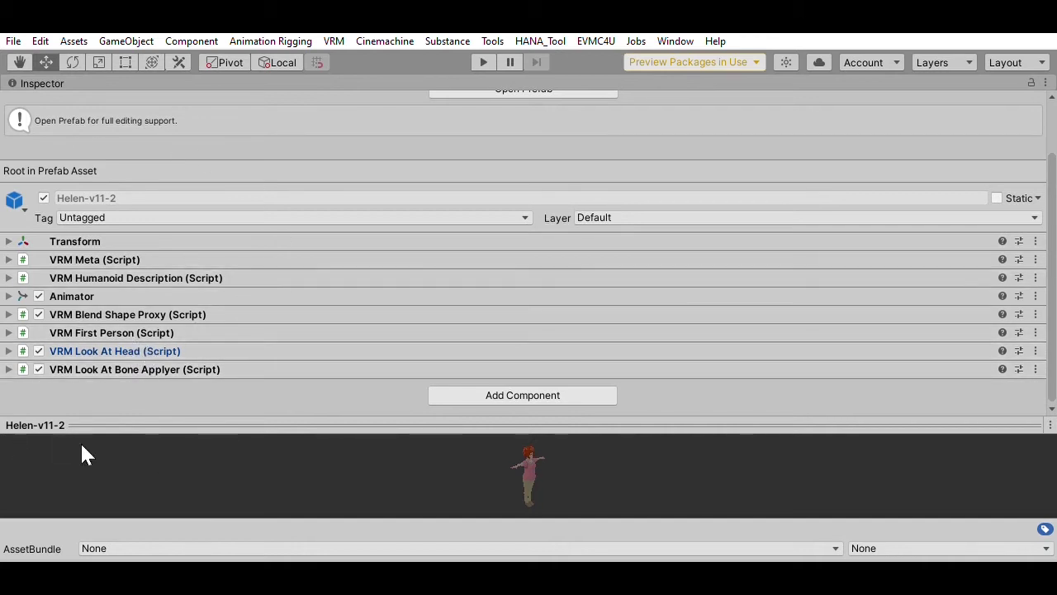
pyautogui.scroll(3, 180, 289)
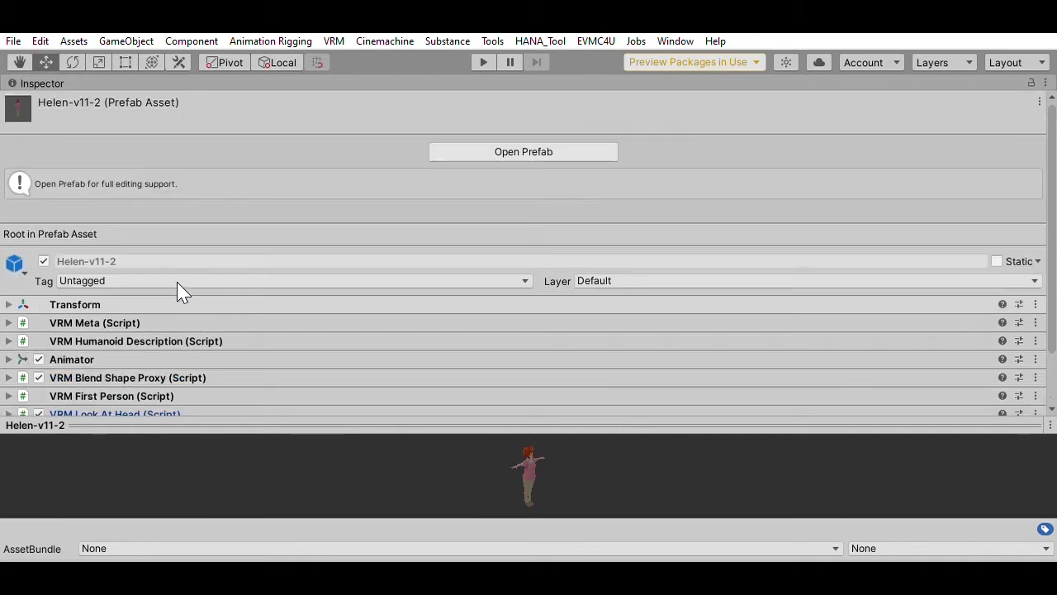
# Open Helen-v11-2 in Prefab Mode, restore the layout, and expand it to list its children.
pyautogui.click(505, 149)
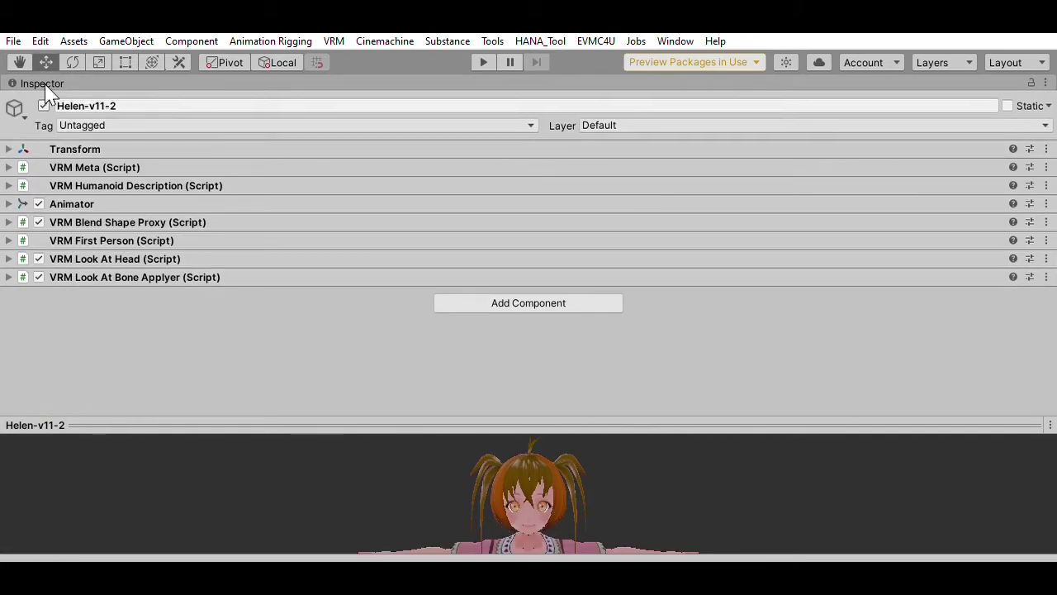
pyautogui.hotkey('shift', 'space')
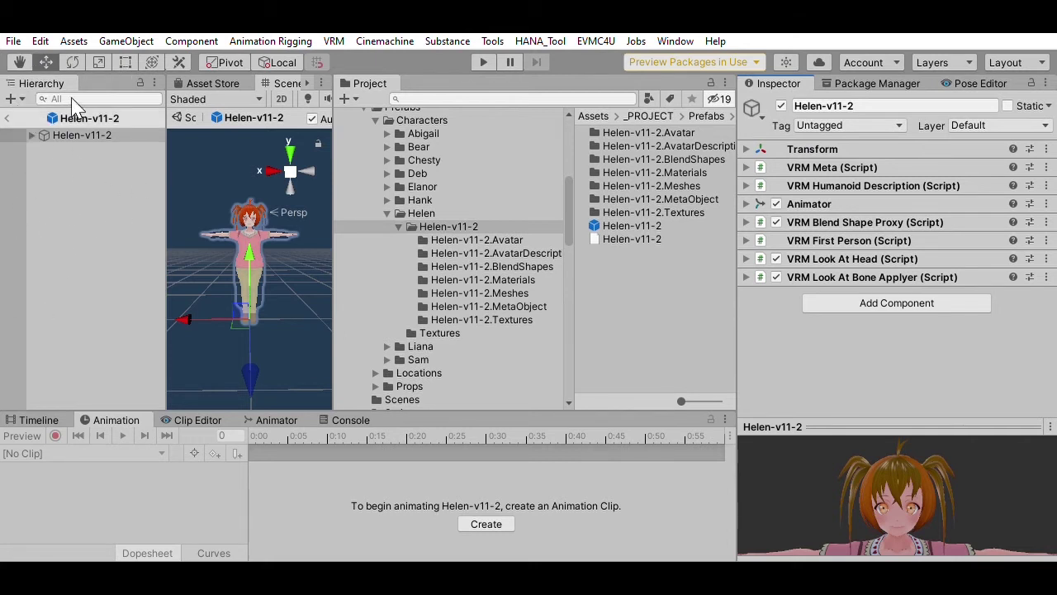
pyautogui.click(31, 135)
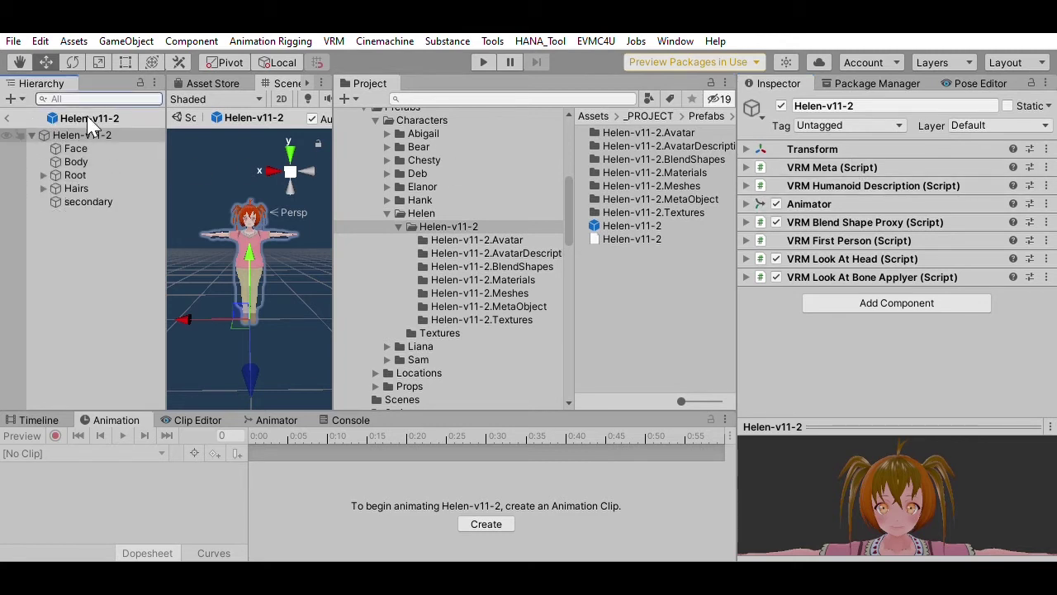
# Select Face, review its MToon materials, then unfold the Skinned Mesh Renderer to show its blend shapes.
pyautogui.click(85, 143)
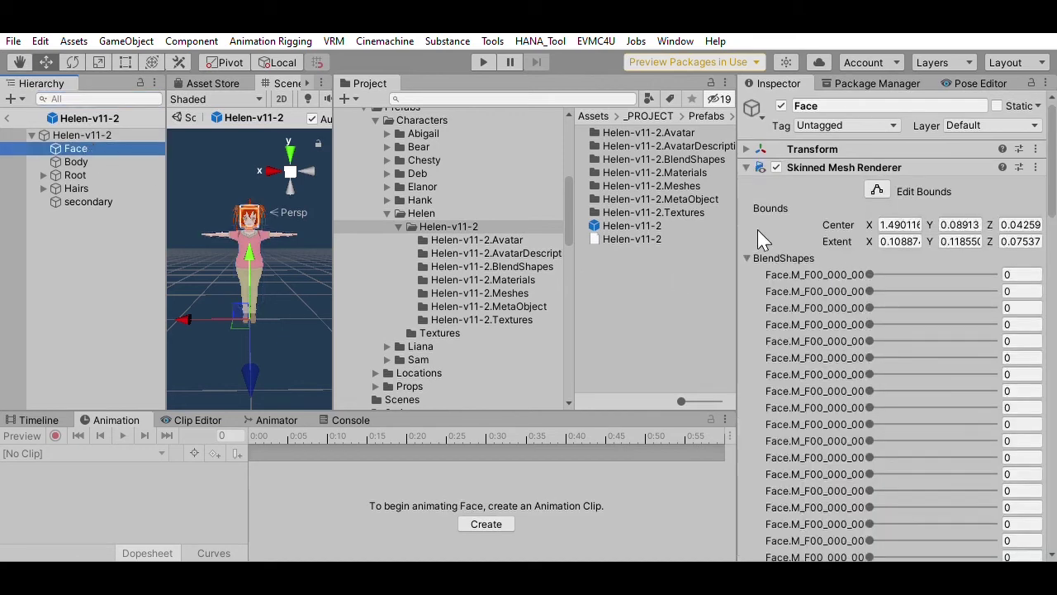
pyautogui.click(747, 161)
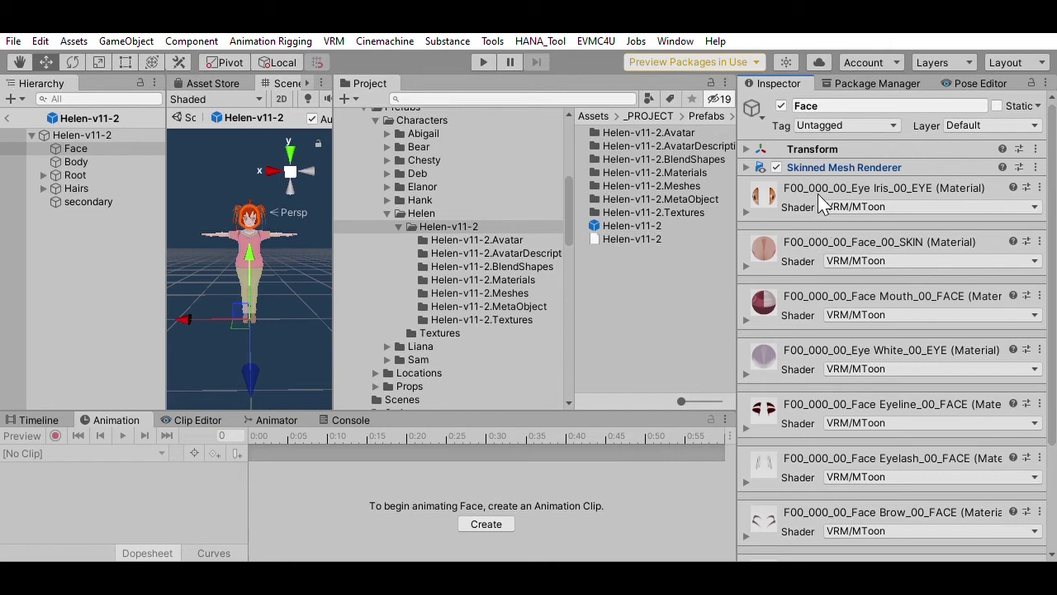
pyautogui.scroll(-4, 809, 398)
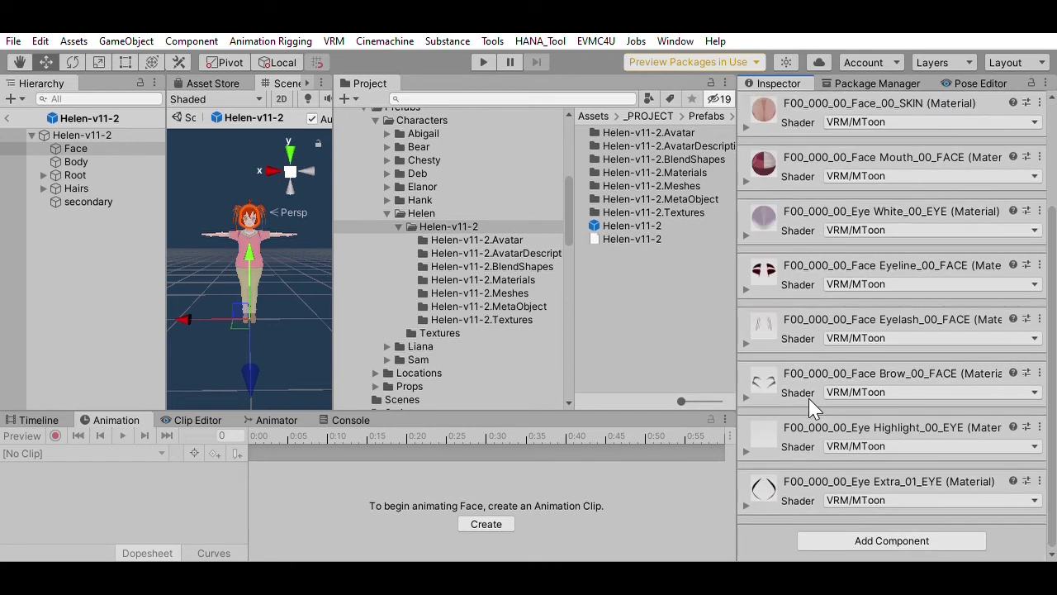
pyautogui.scroll(4, 808, 398)
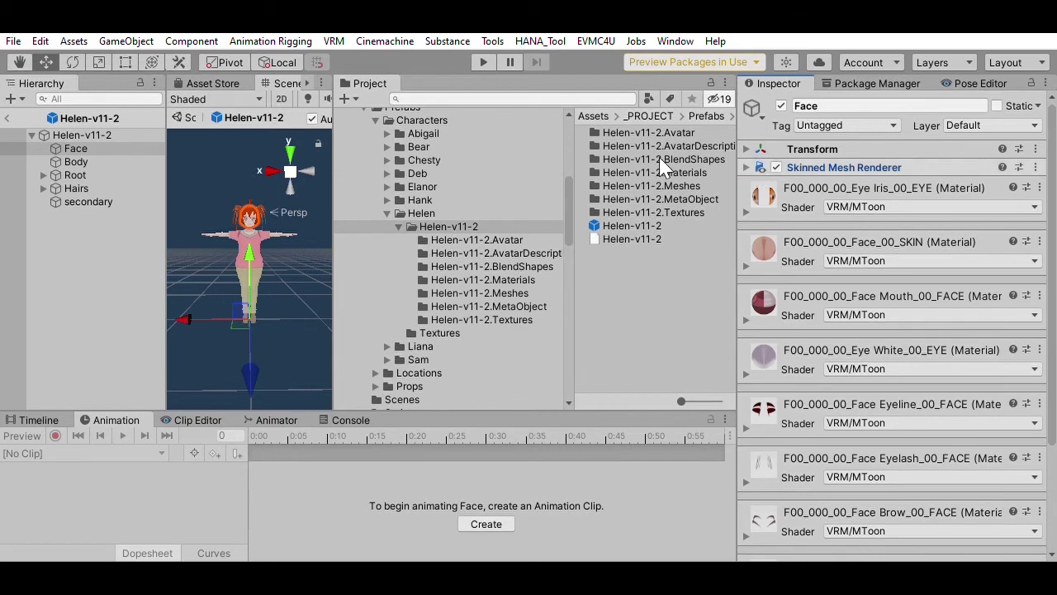
pyautogui.click(747, 166)
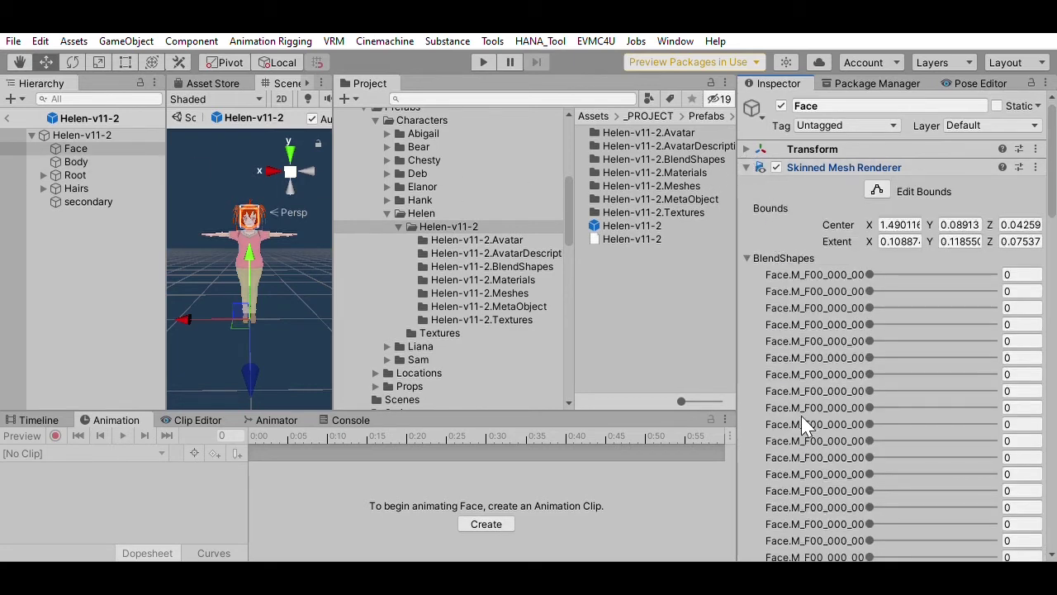
# Widen the Inspector to read Face's full blend shape names, review its settings, then select Body.
pyautogui.moveTo(748, 363); pyautogui.dragTo(472, 365)
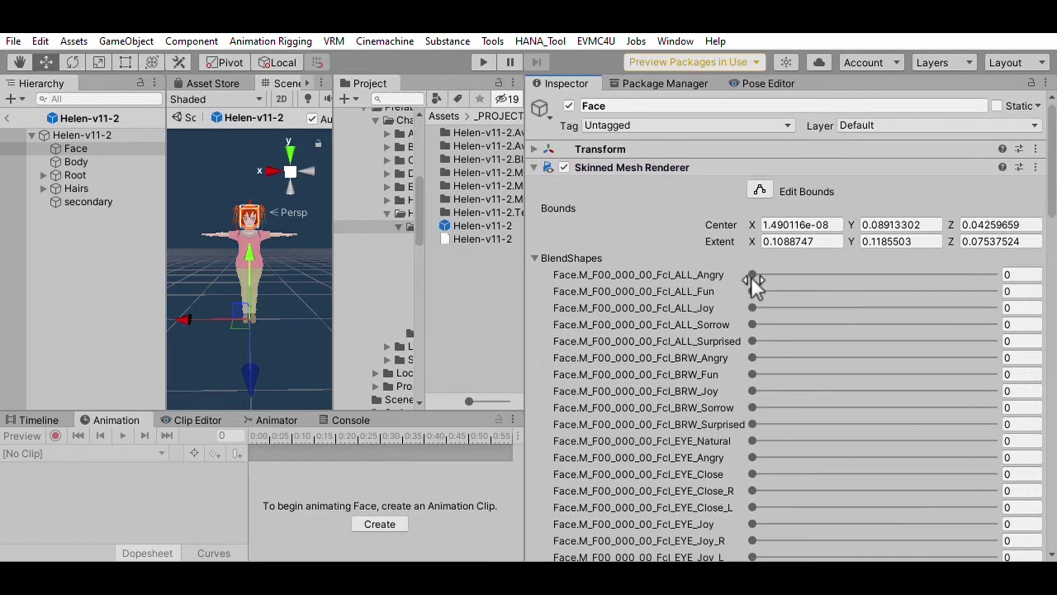
pyautogui.scroll(-10, 812, 326)
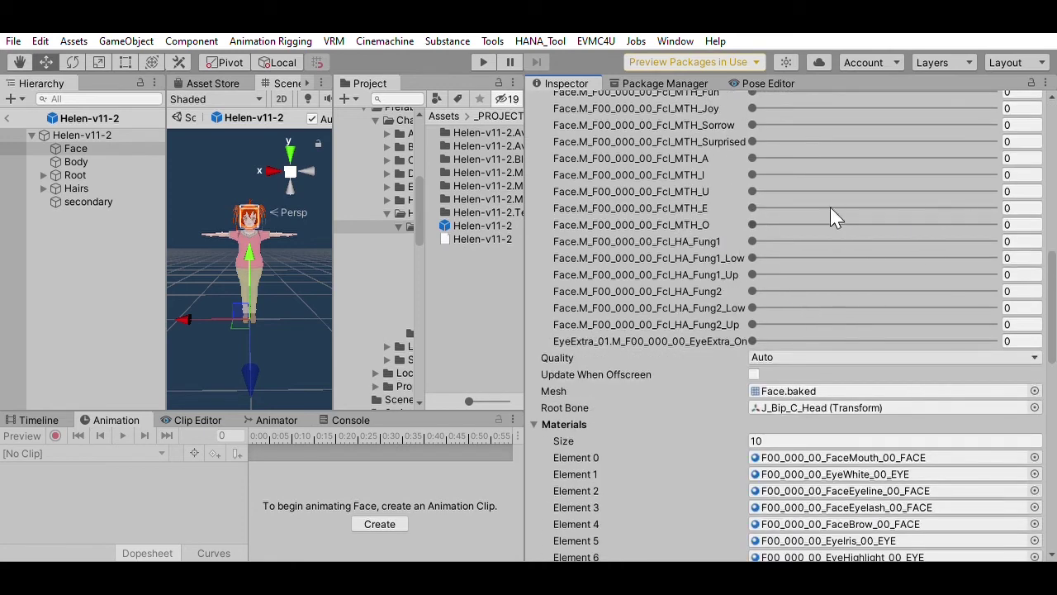
pyautogui.scroll(-8, 733, 421)
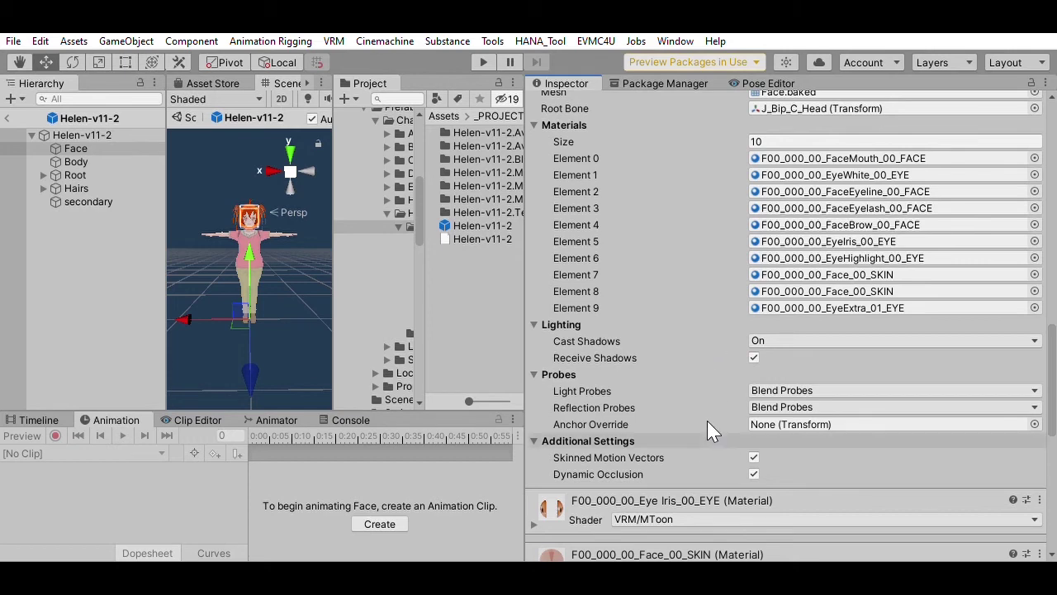
pyautogui.click(87, 161)
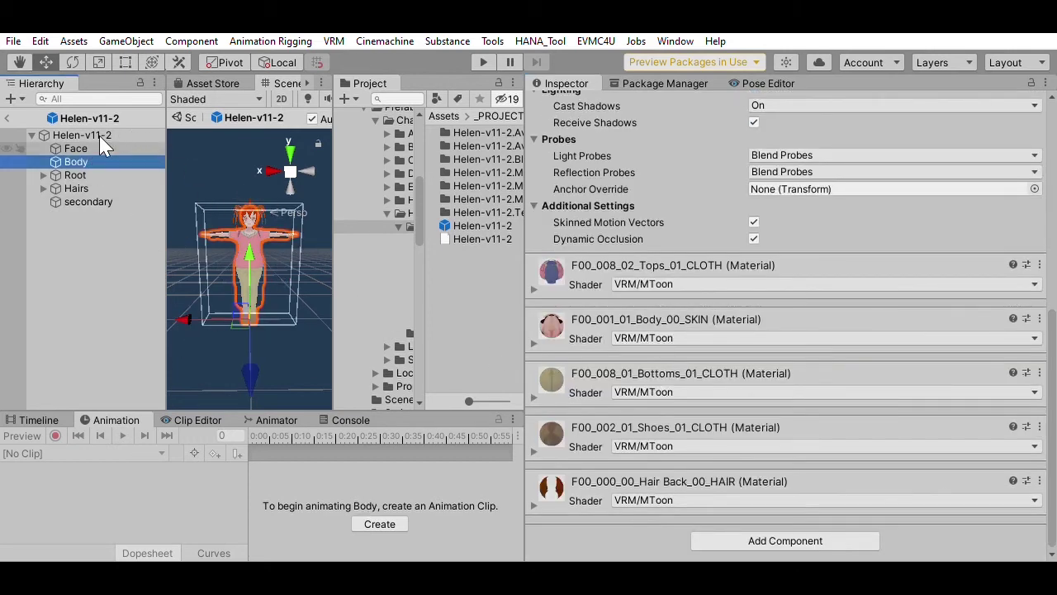
# Review Body's Skinned Mesh Renderer and its eight materials, then expand Root to reveal its bones.
pyautogui.click(103, 148)
pyautogui.click(100, 161)
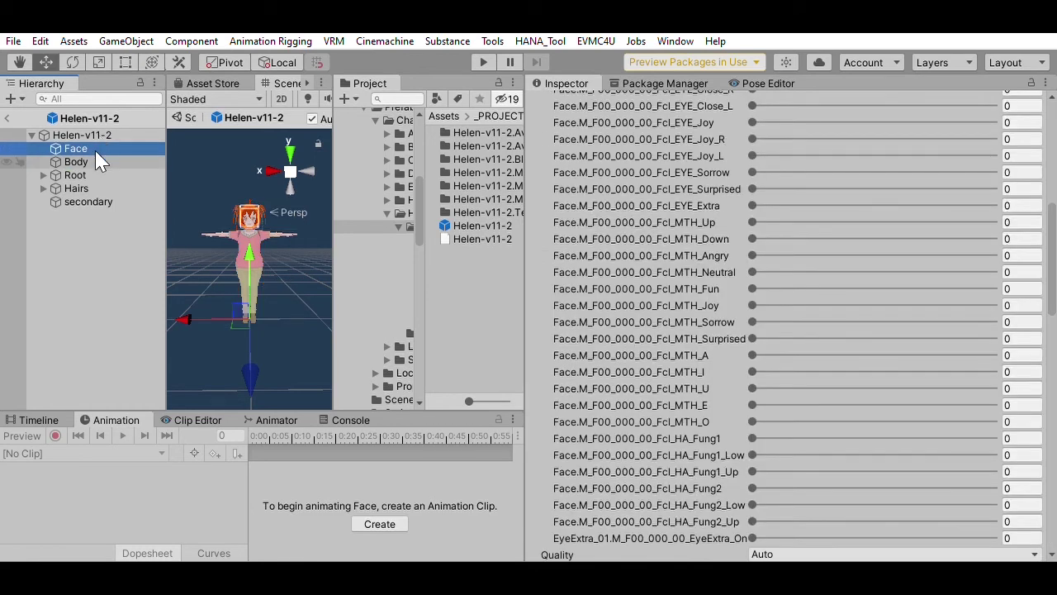
pyautogui.scroll(5, 628, 304)
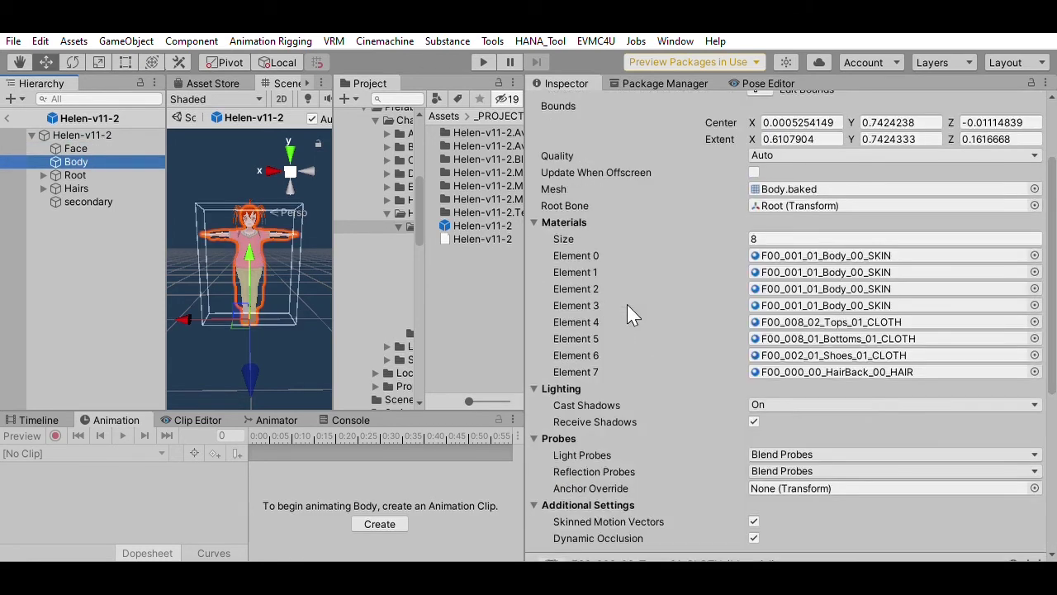
pyautogui.scroll(2, 627, 303)
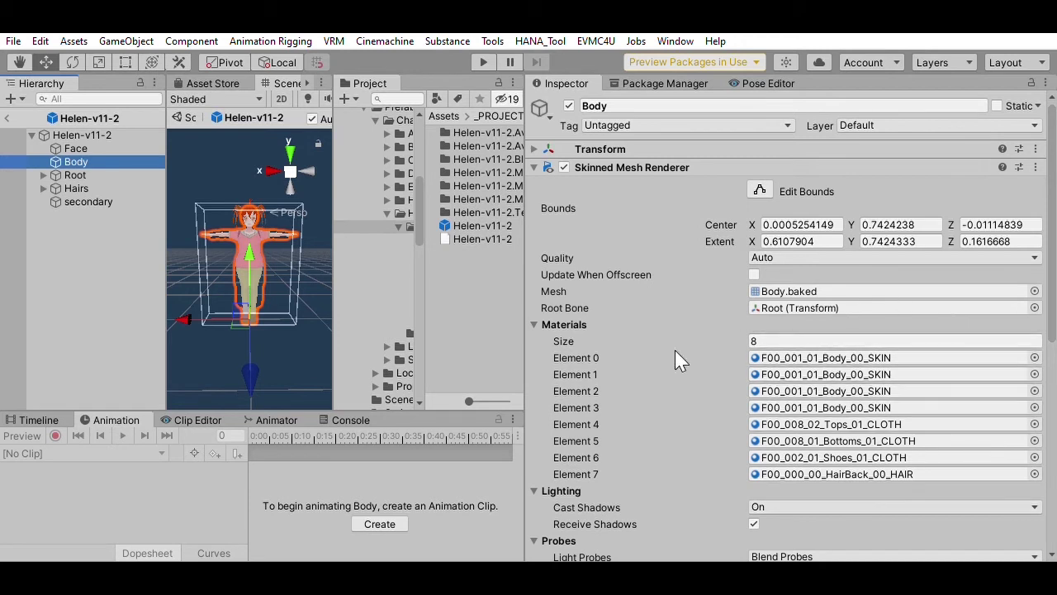
pyautogui.click(44, 175)
# Expand Root's hips and spine bones and inspect the Spine, Chest and both UpperLeg bones.
pyautogui.click(74, 174)
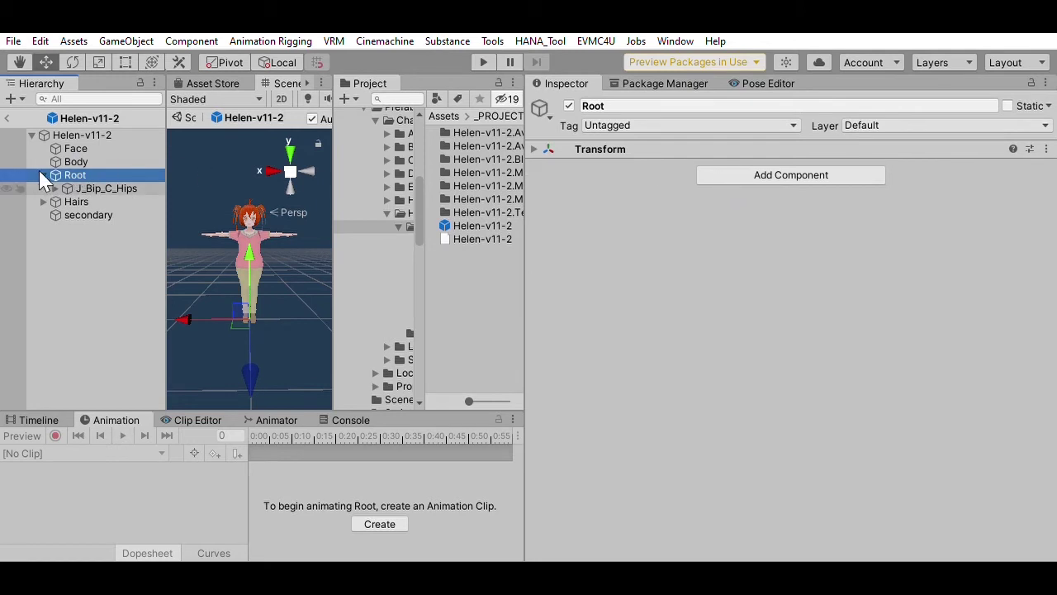
pyautogui.click(55, 188)
pyautogui.click(67, 201)
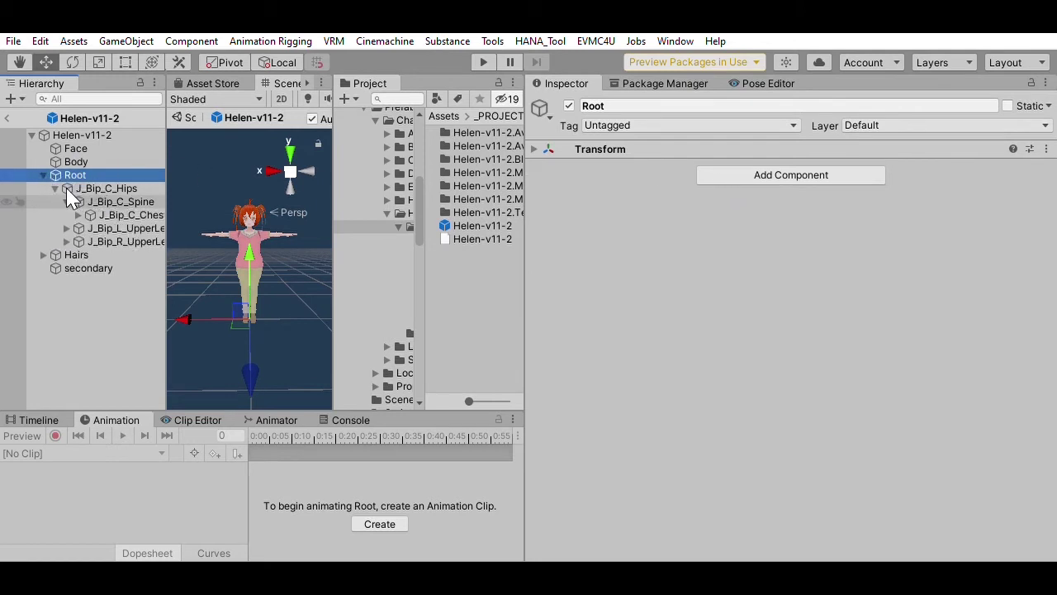
pyautogui.click(93, 201)
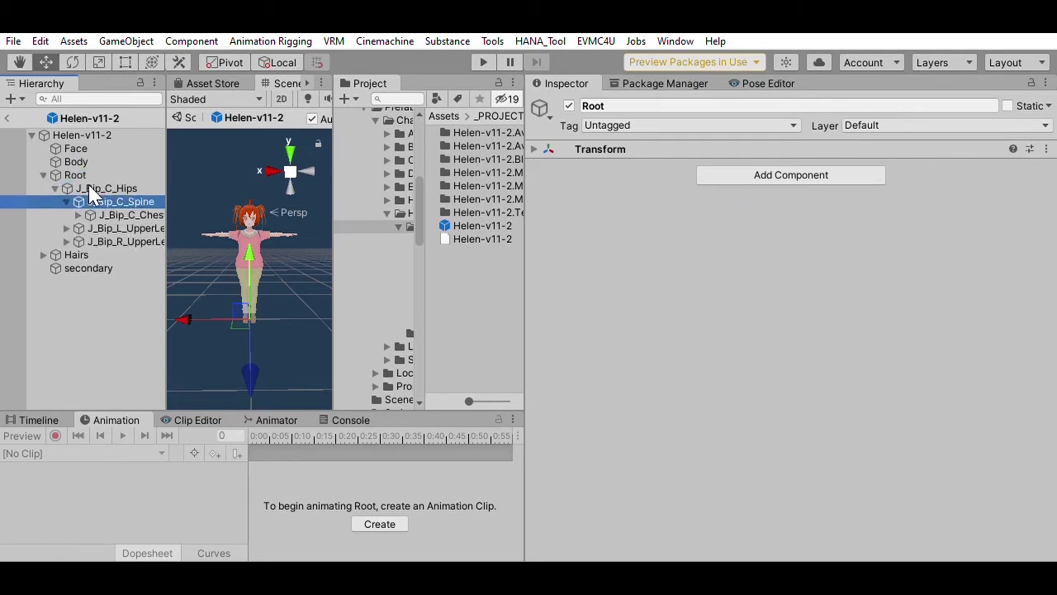
pyautogui.click(130, 214)
pyautogui.click(124, 228)
pyautogui.click(124, 241)
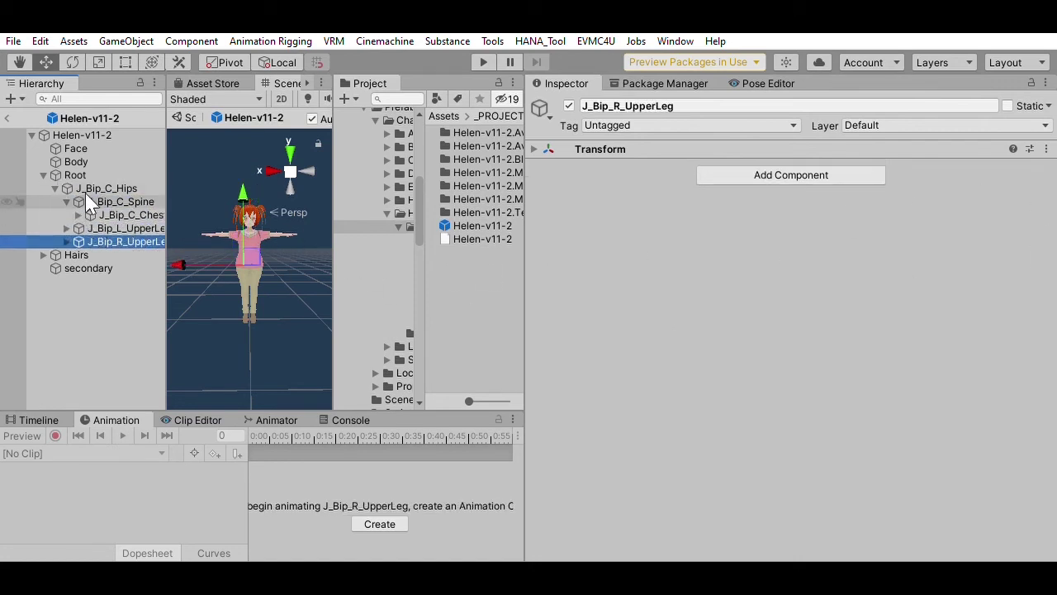
# Collapse Root, inspect secondary's spring bone settings, and exit Prefab Mode to the Untitled scene.
pyautogui.click(51, 175)
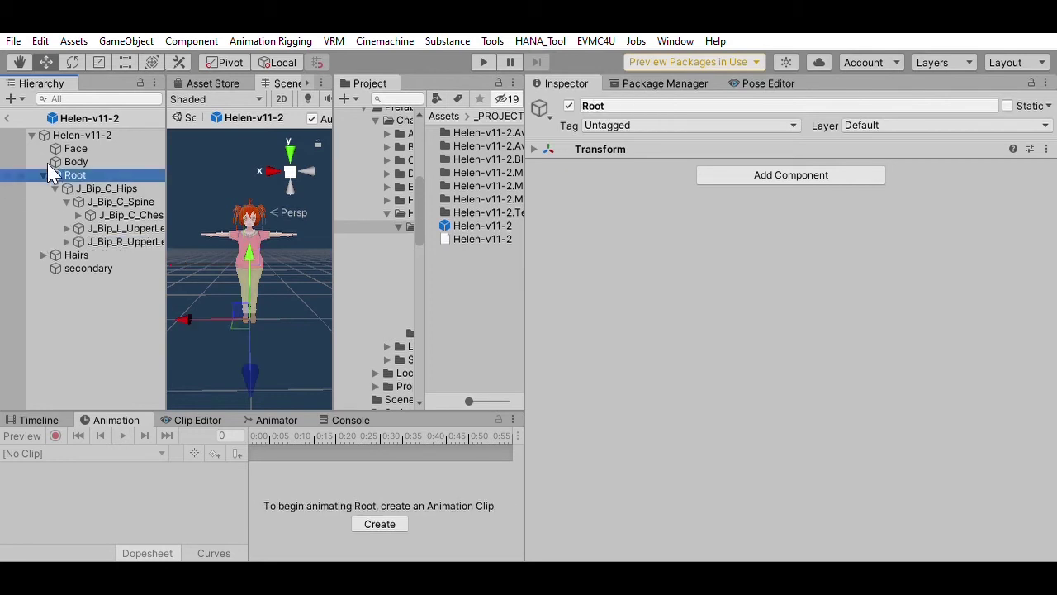
pyautogui.click(43, 175)
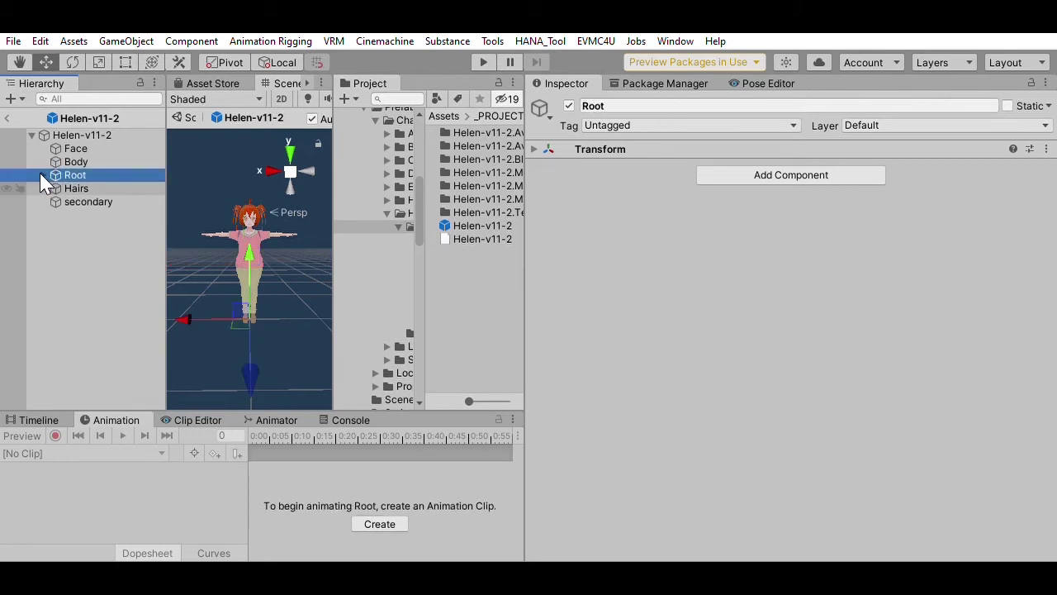
pyautogui.click(74, 199)
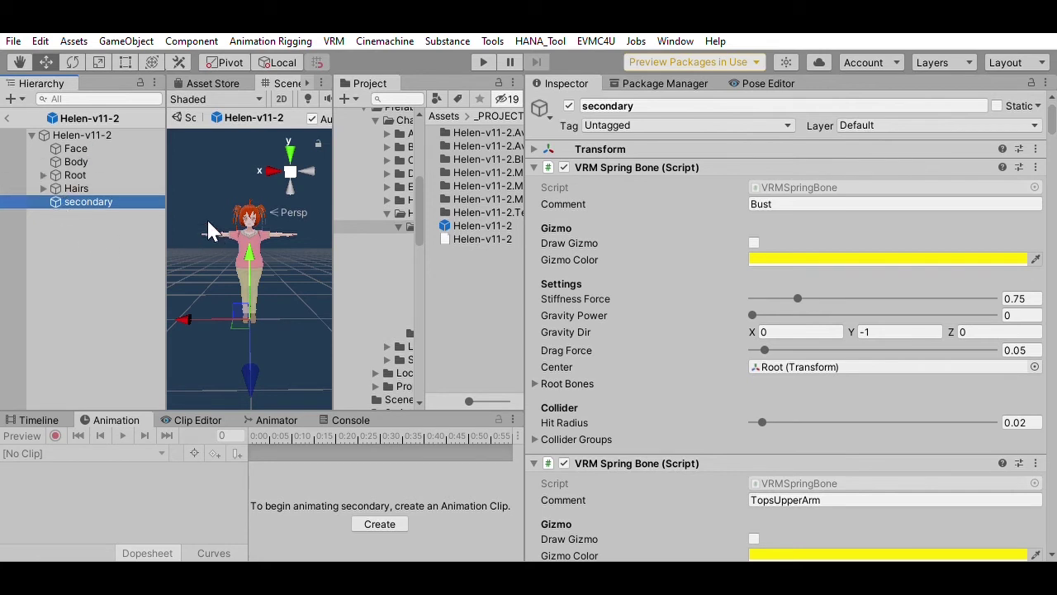
pyautogui.click(7, 118)
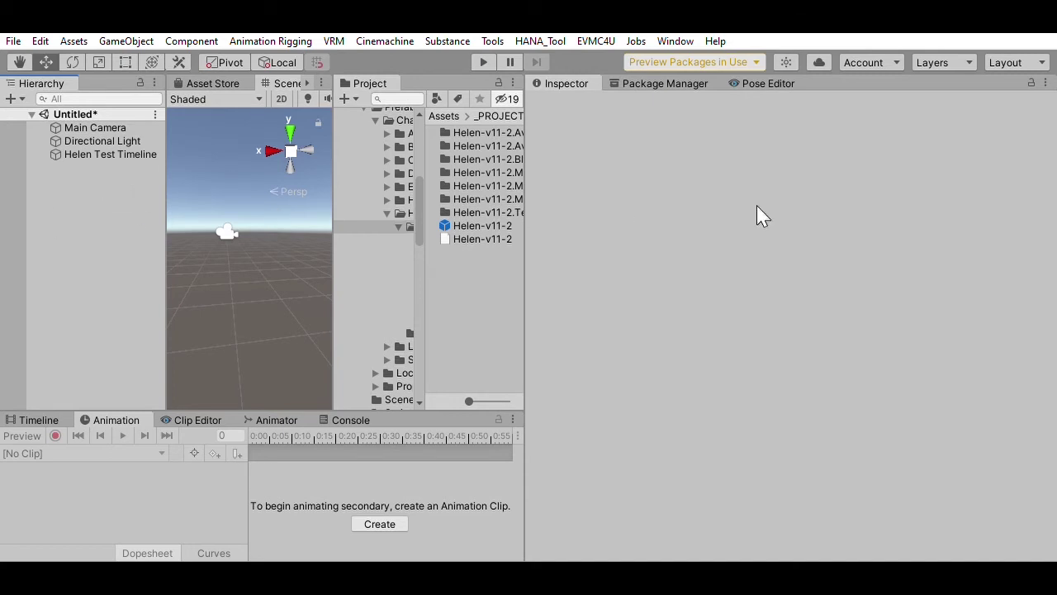
# Widen the panels and drag the Helen-v11-2 prefab from the Project window into the Hierarchy.
pyautogui.moveTo(529, 160); pyautogui.dragTo(870, 181)
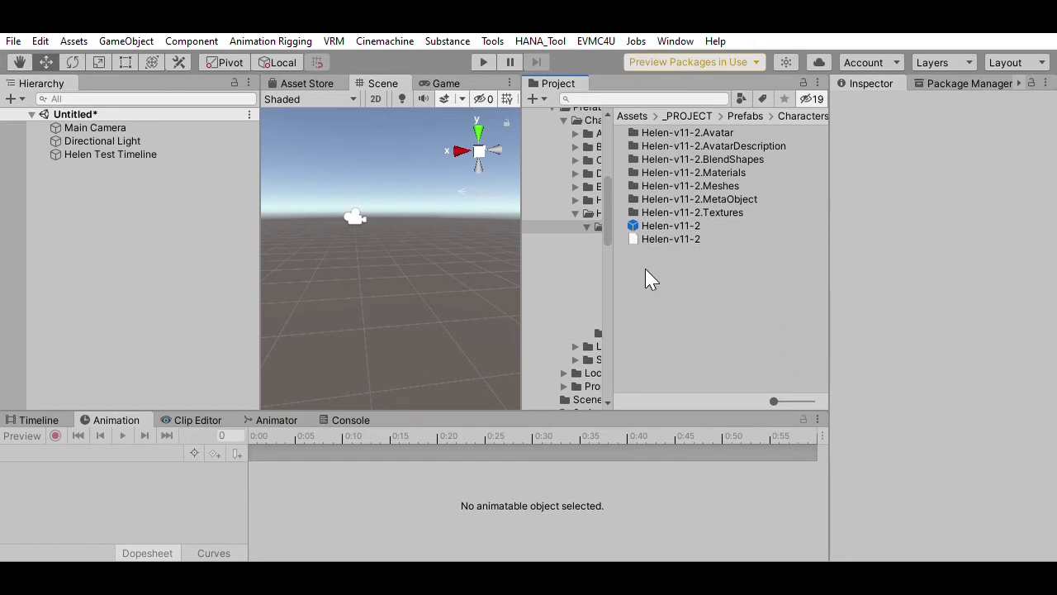
pyautogui.moveTo(613, 278); pyautogui.dragTo(671, 276)
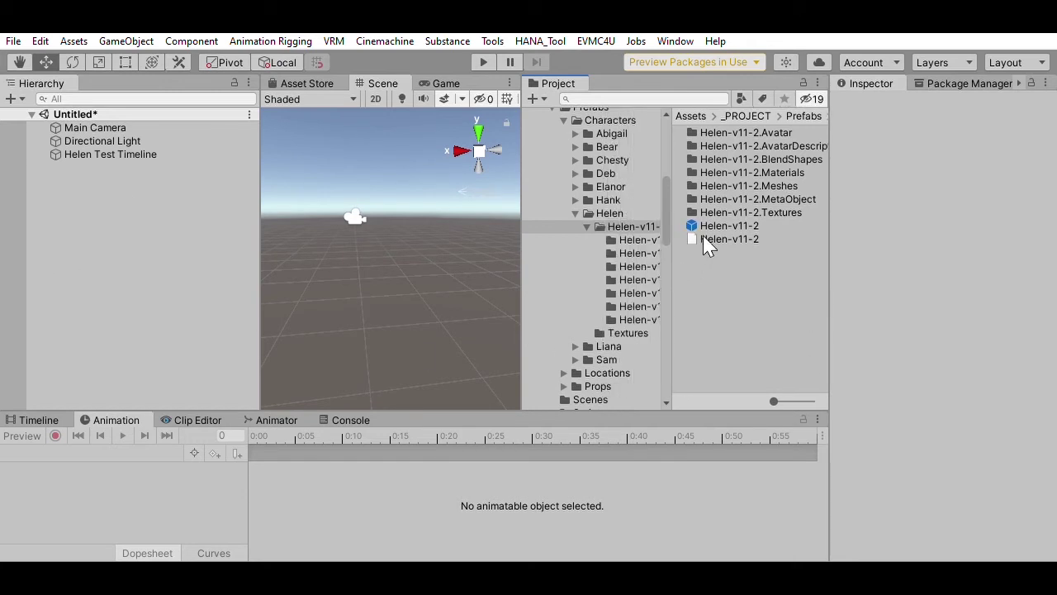
pyautogui.click(723, 223)
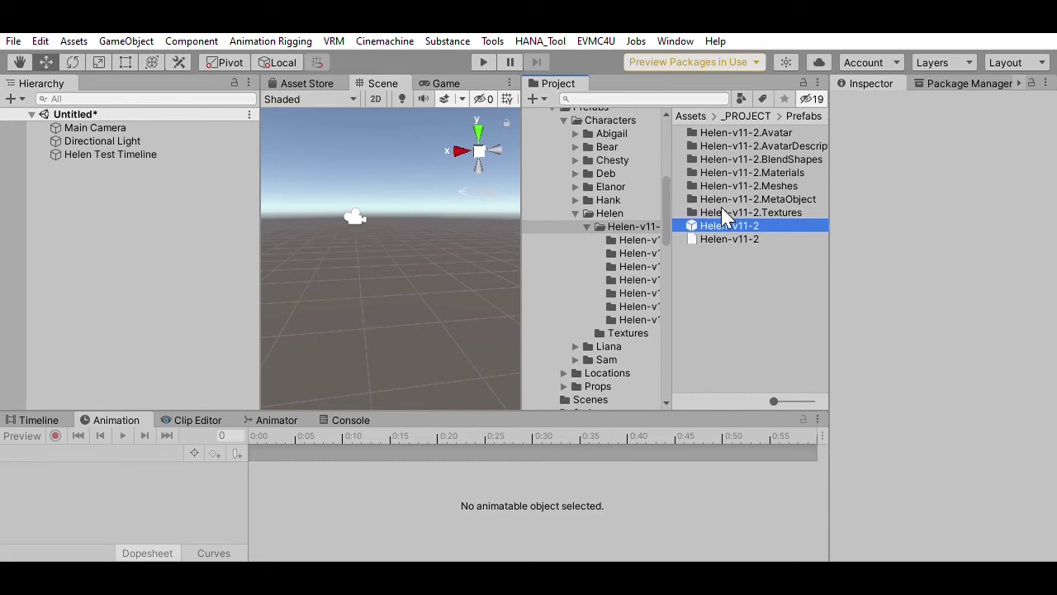
pyautogui.moveTo(722, 212); pyautogui.dragTo(351, 329)
pyautogui.moveTo(401, 253); pyautogui.dragTo(241, 249)
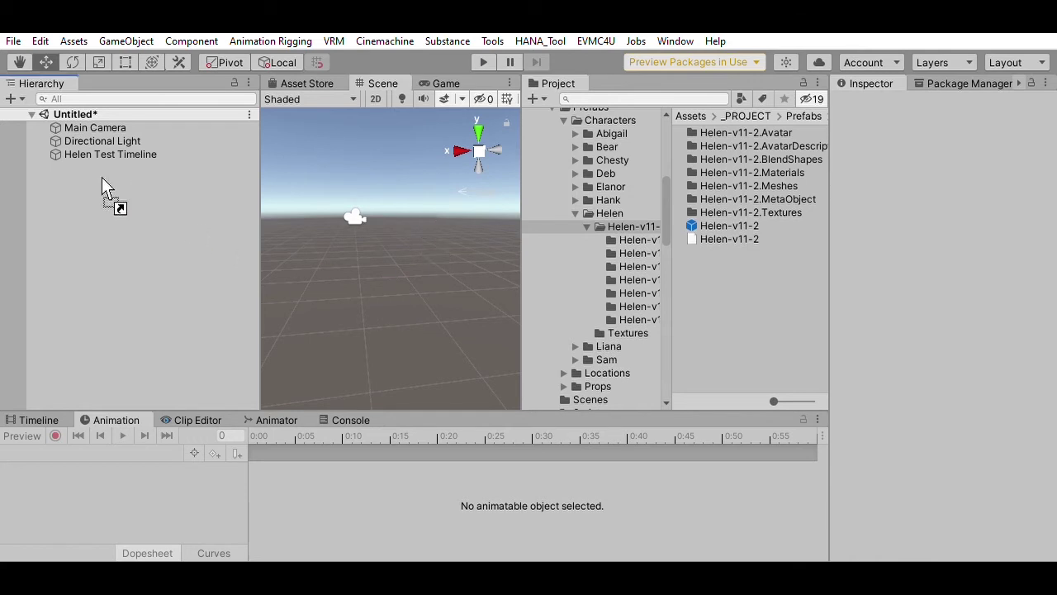
pyautogui.moveTo(102, 177); pyautogui.dragTo(103, 179)
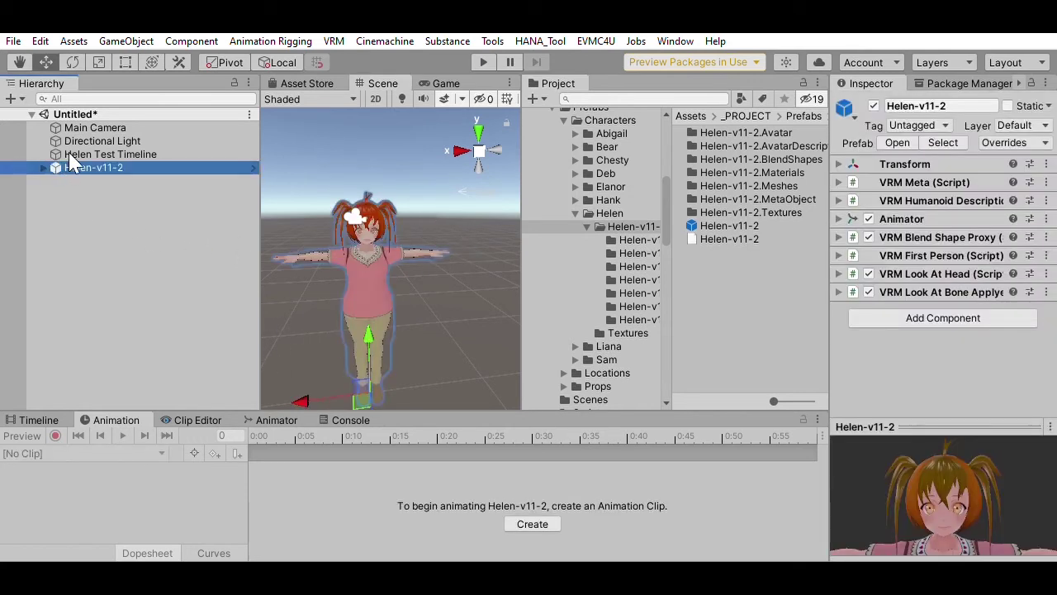
pyautogui.click(101, 169)
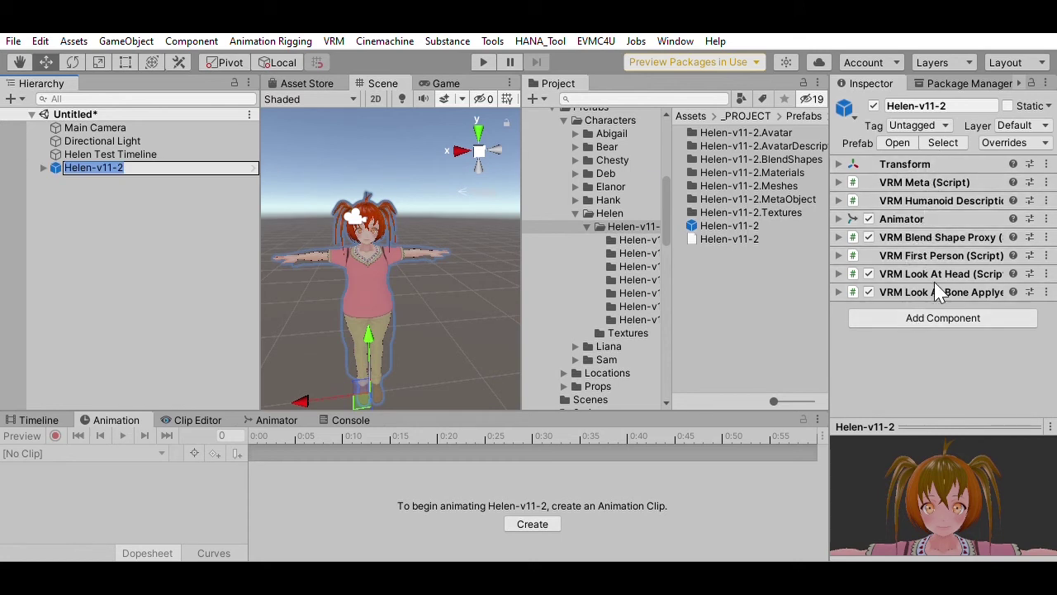
# Keep the instance's original name, expand Helen-v11-2, and select its Face mesh to view blend shapes.
pyautogui.click(50, 169)
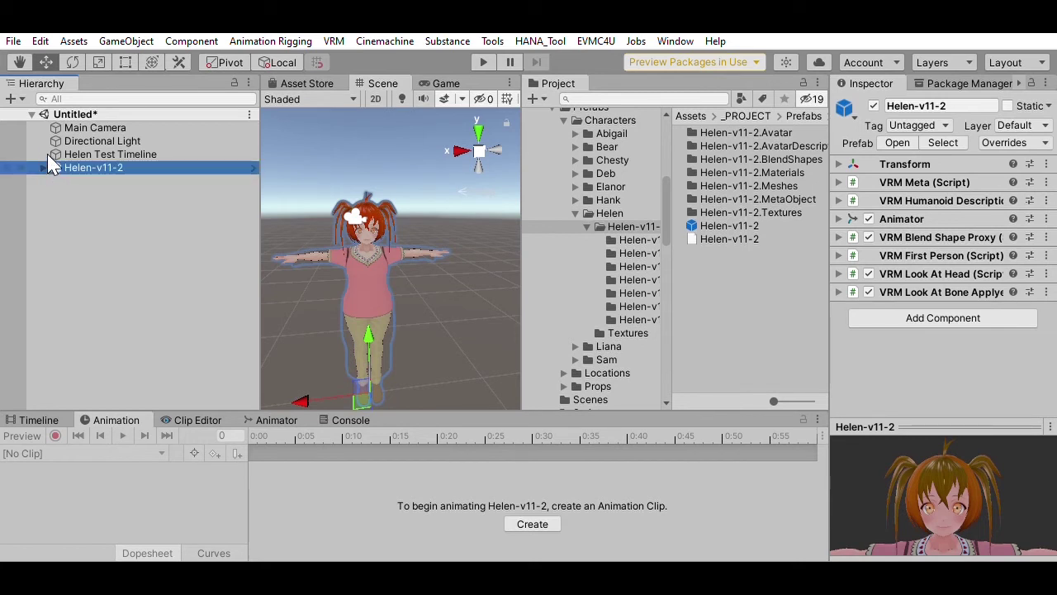
pyautogui.click(45, 168)
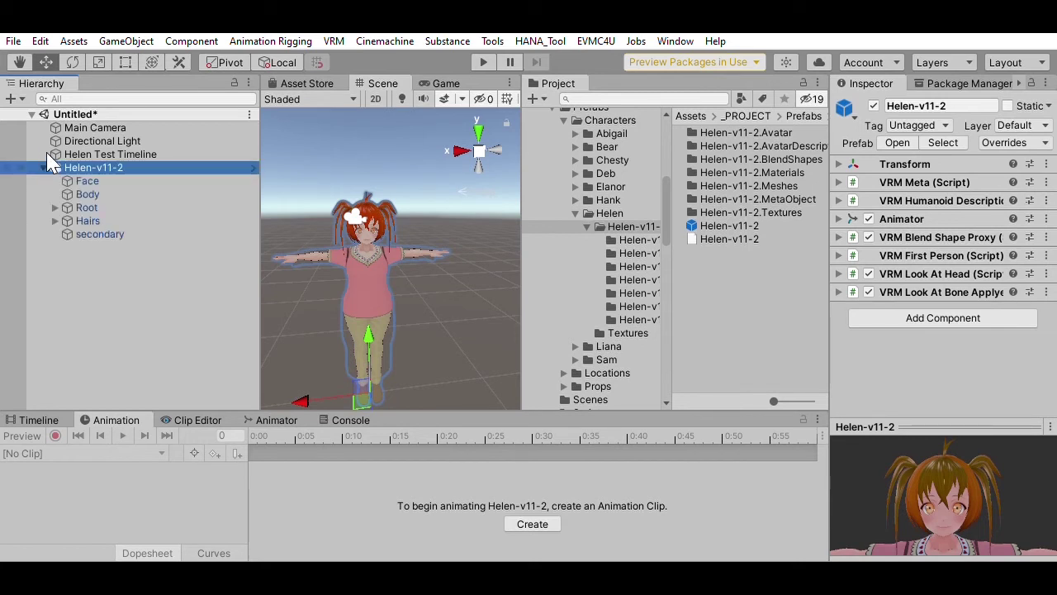
pyautogui.click(83, 275)
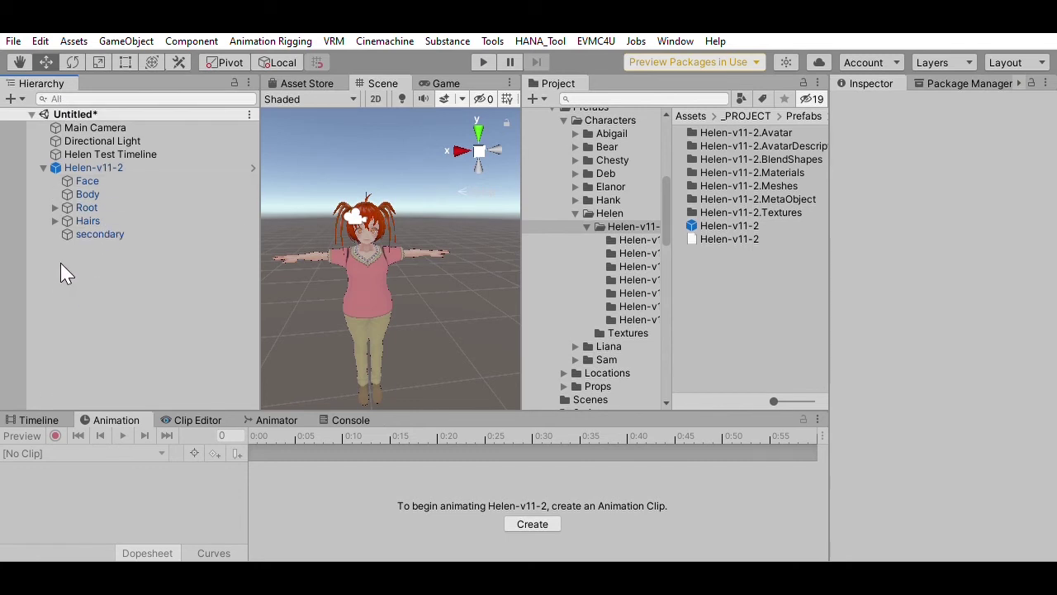
pyautogui.click(87, 181)
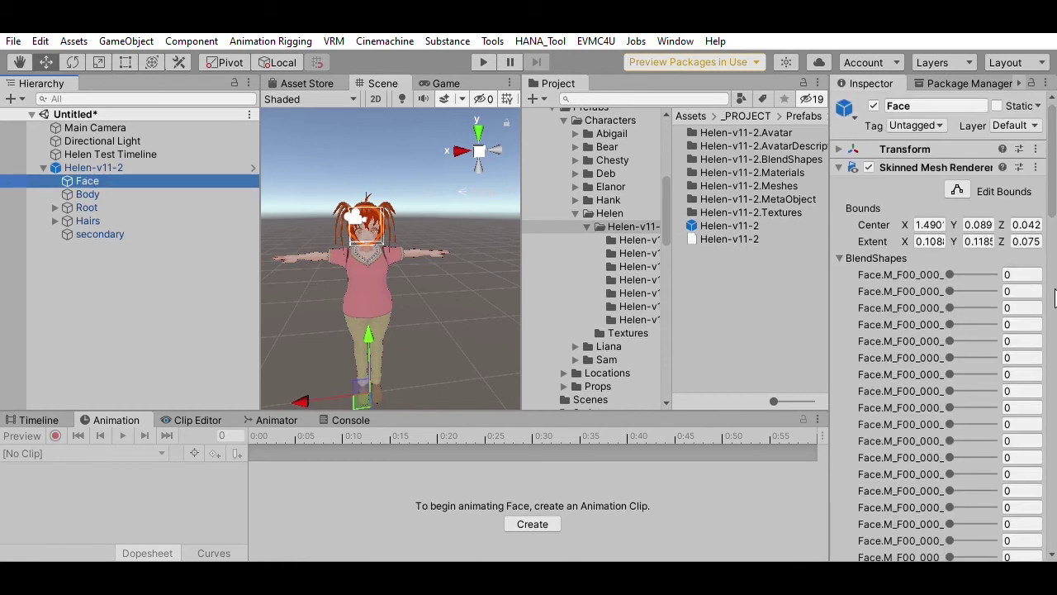
# Drag Face's first blend shape to 100, frame Helen's face in the Scene view, and reselect Helen-v11-2.
pyautogui.moveTo(950, 275); pyautogui.dragTo(1010, 274)
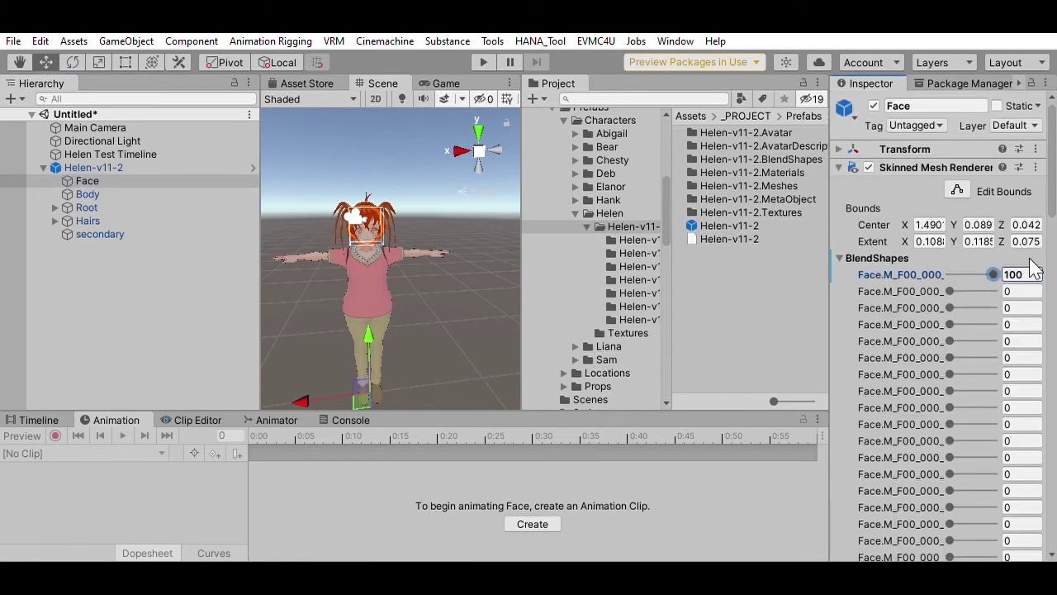
pyautogui.scroll(5, 408, 259)
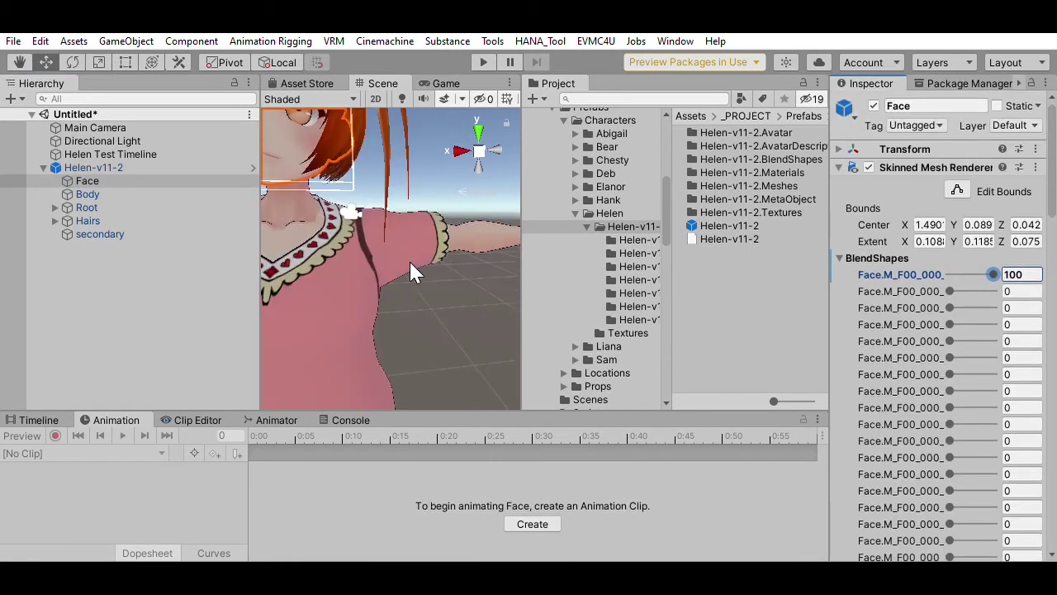
pyautogui.moveTo(342, 248); pyautogui.dragTo(425, 344, button='middle')
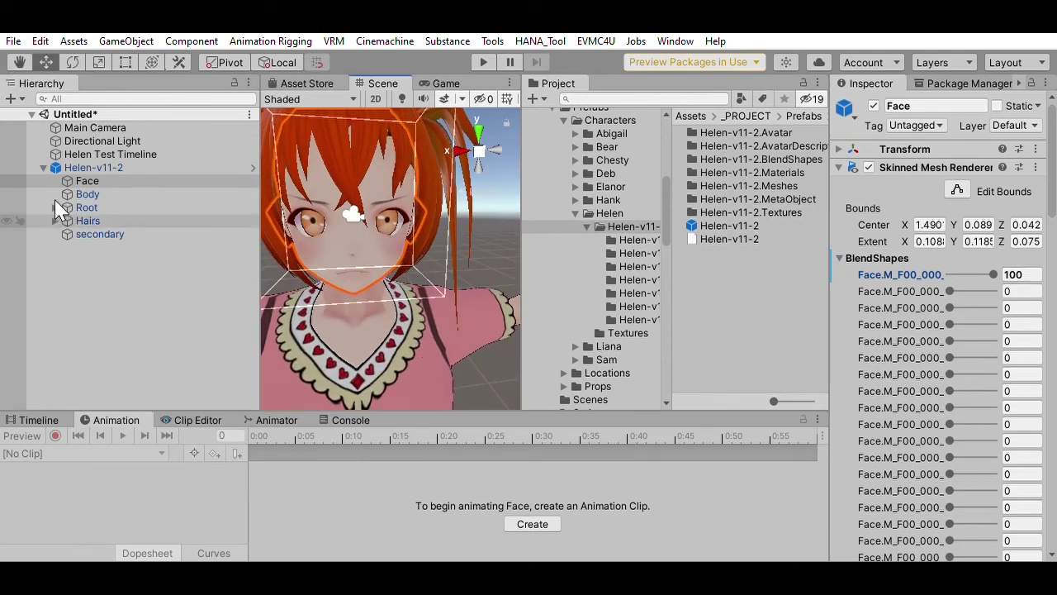
pyautogui.click(94, 167)
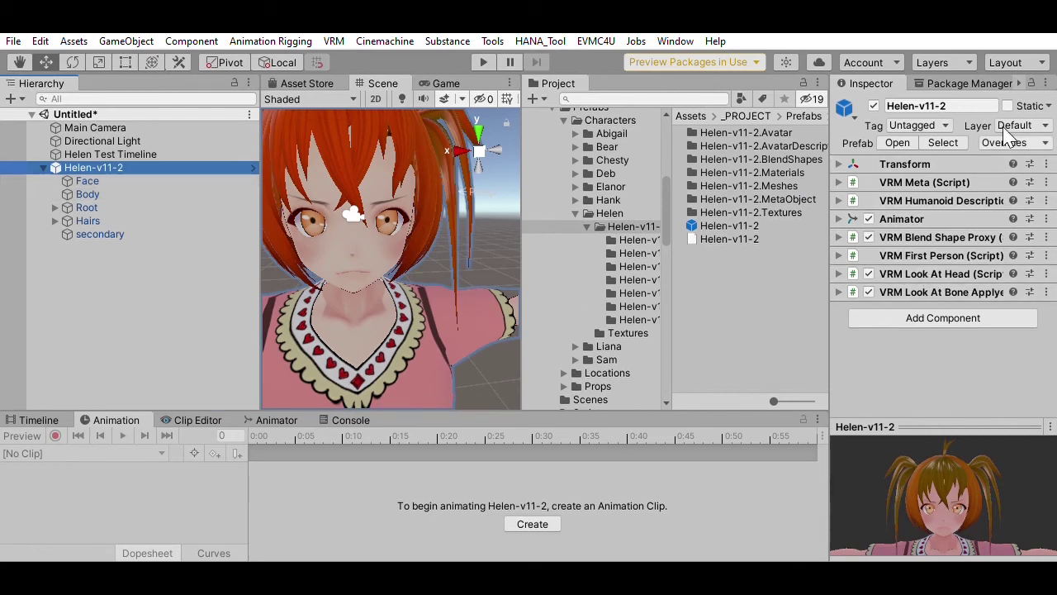
pyautogui.click(1048, 134)
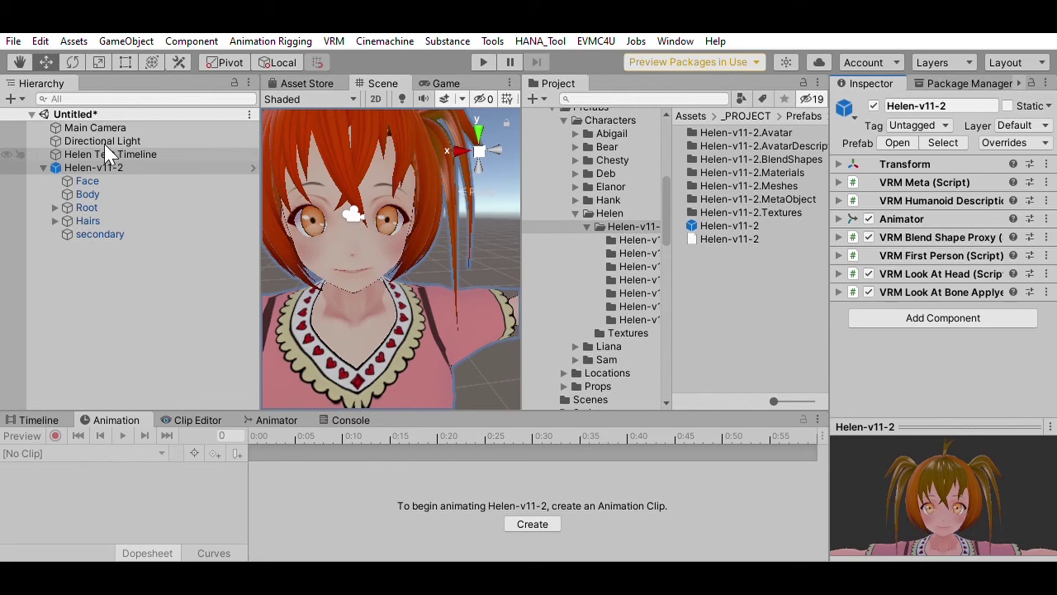
pyautogui.click(112, 167)
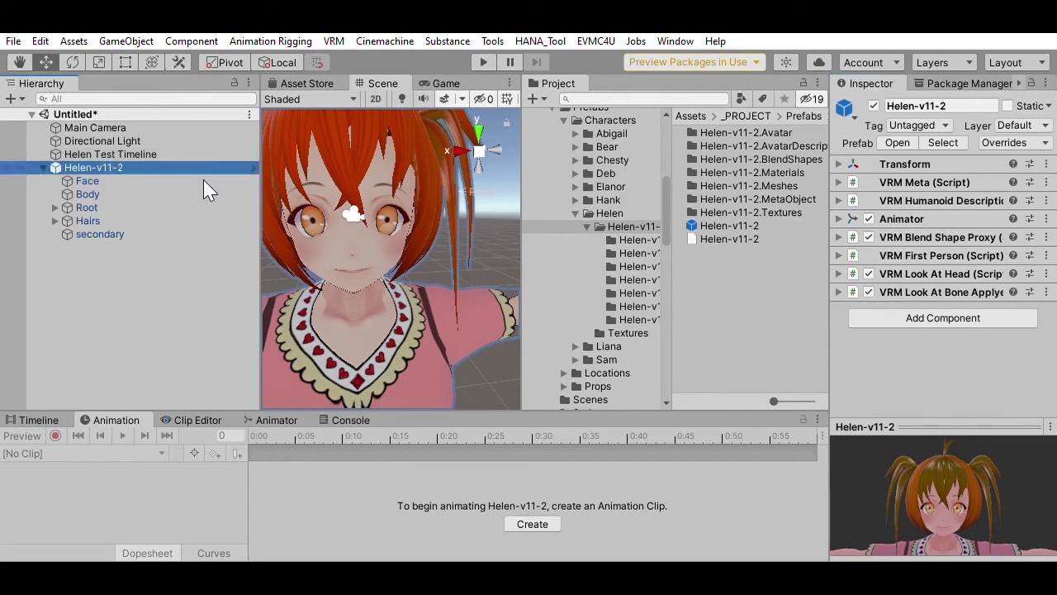
pyautogui.rightClick(103, 167)
pyautogui.moveTo(144, 281)
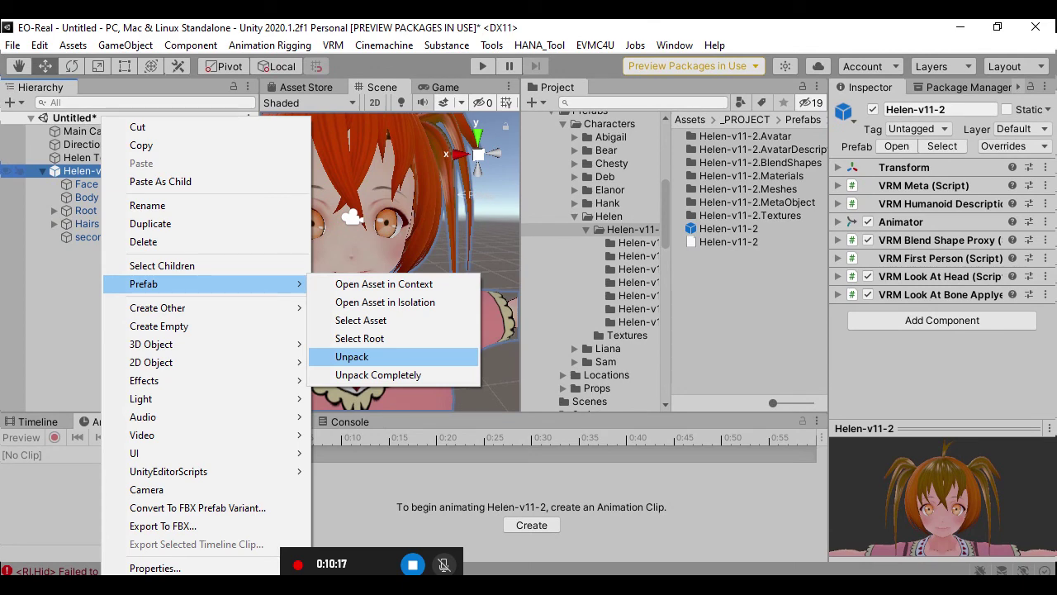
pyautogui.click(370, 356)
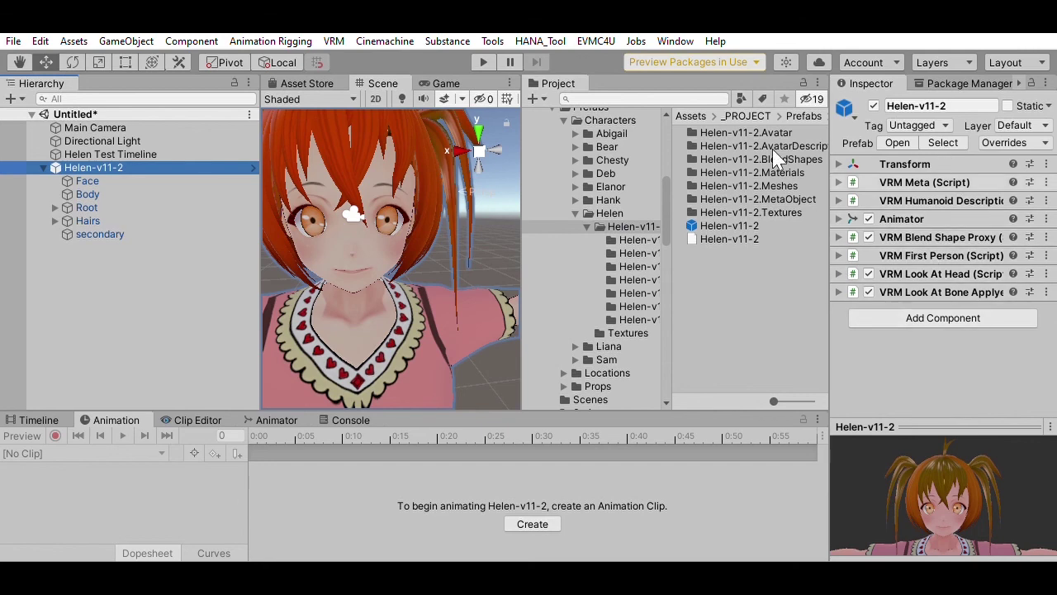
pyautogui.click(80, 181)
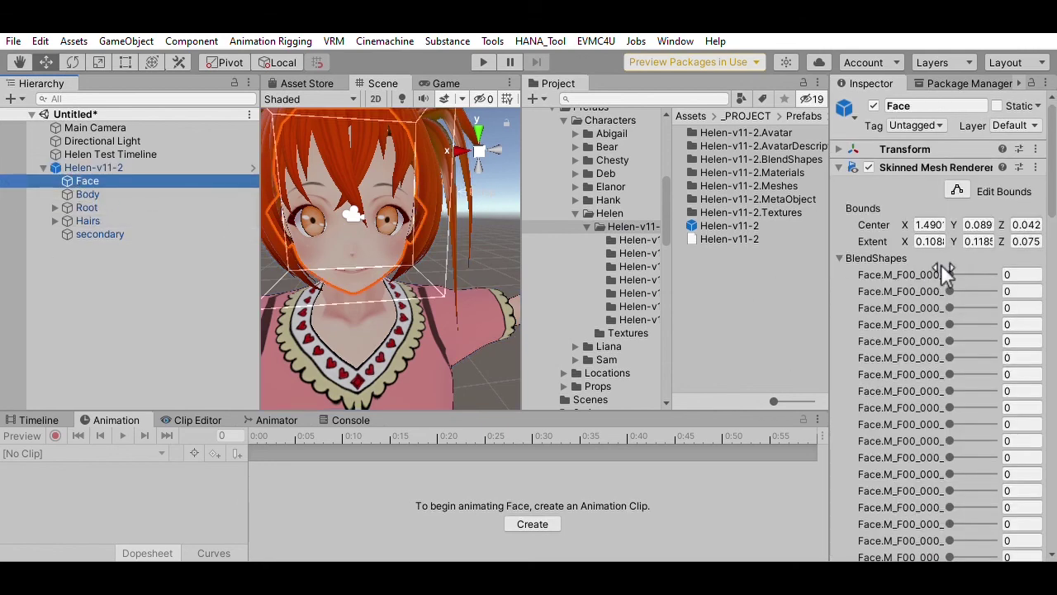
pyautogui.moveTo(949, 269)
pyautogui.mouseDown()
pyautogui.moveTo(1012, 271)
pyautogui.moveTo(933, 268)
pyautogui.mouseUp()
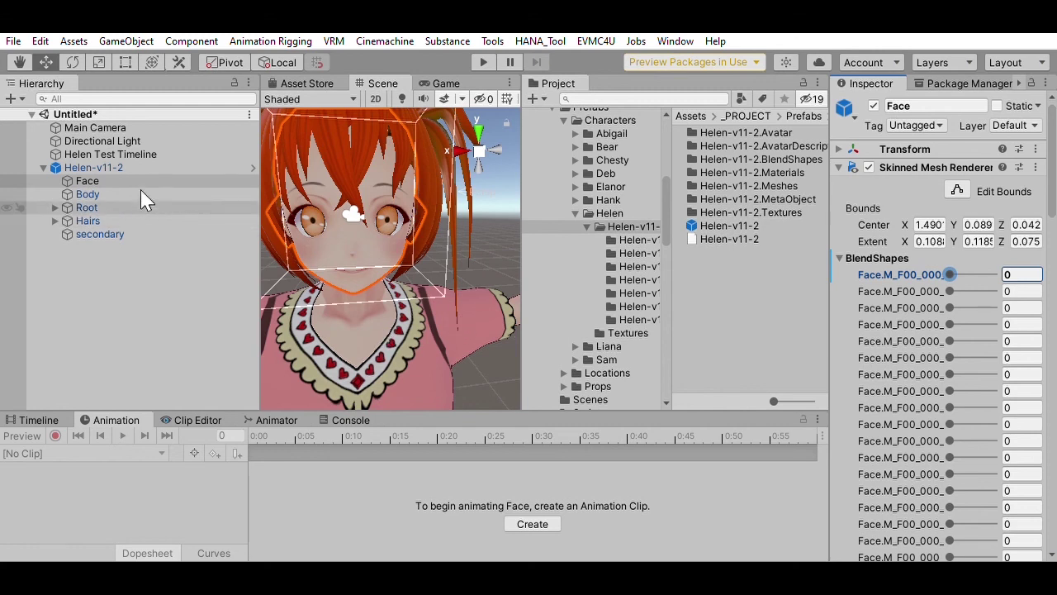
pyautogui.click(89, 166)
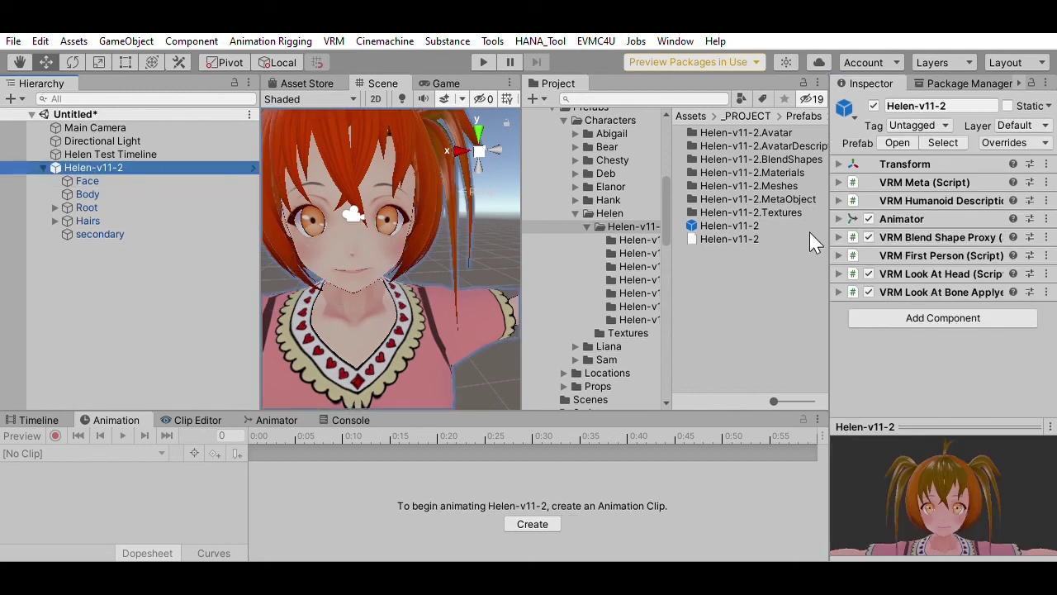
# Step through Face, Body and the other children, expand Root to J_Bip_C_Hips, and reselect Helen-v11-2.
pyautogui.click(120, 179)
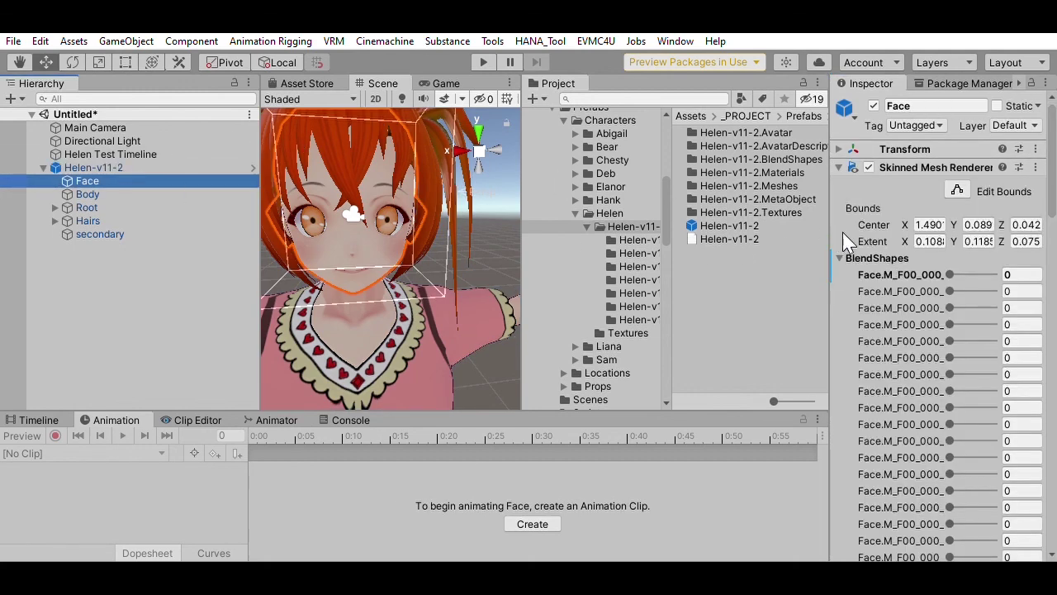
pyautogui.click(92, 194)
pyautogui.press('Down')
pyautogui.press('Down')
pyautogui.press('Down')
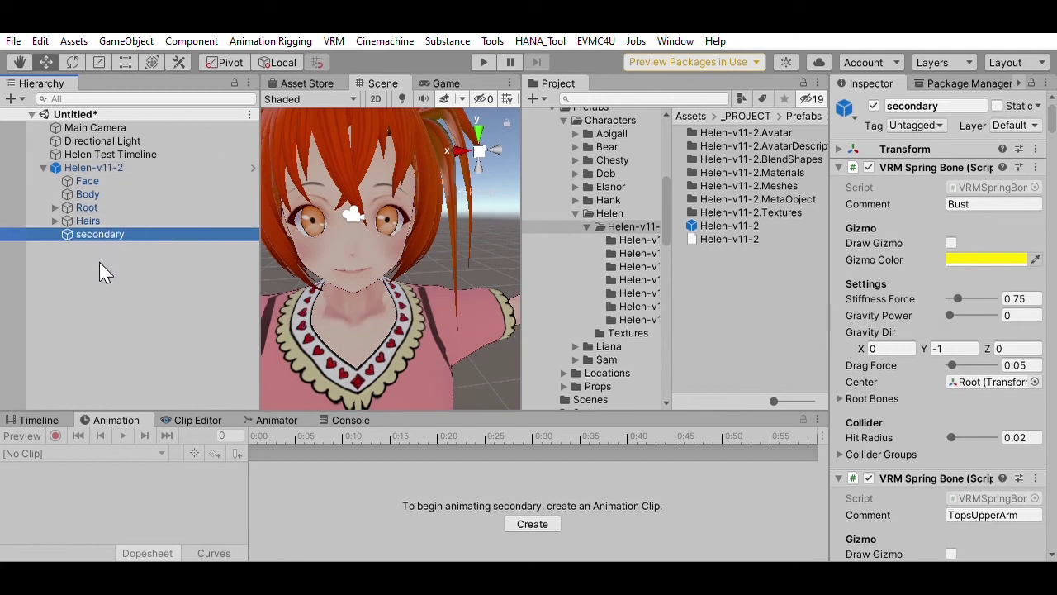
pyautogui.click(55, 207)
pyautogui.click(483, 289)
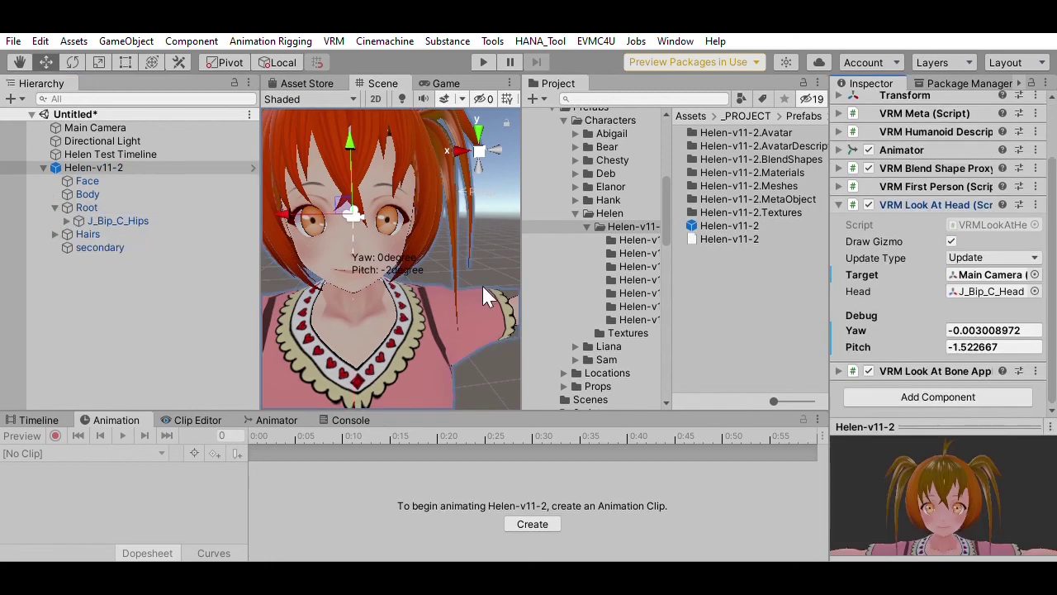